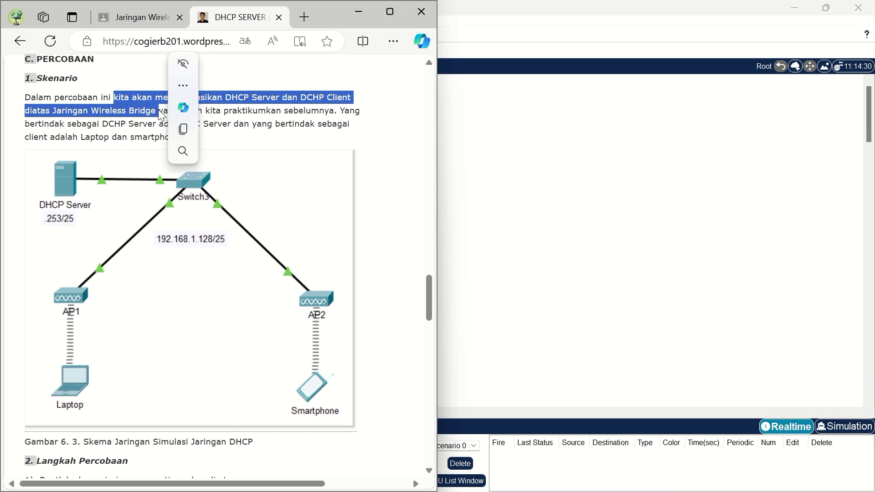
Switch to Cisco Packet Tracer and arrange its window side by side with the browser tutorial.
left_click(212, 131)
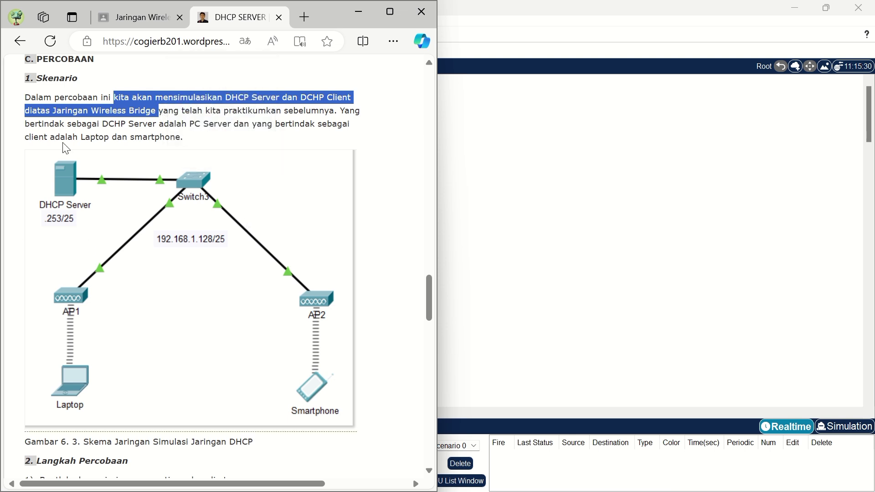
left_click(519, 175)
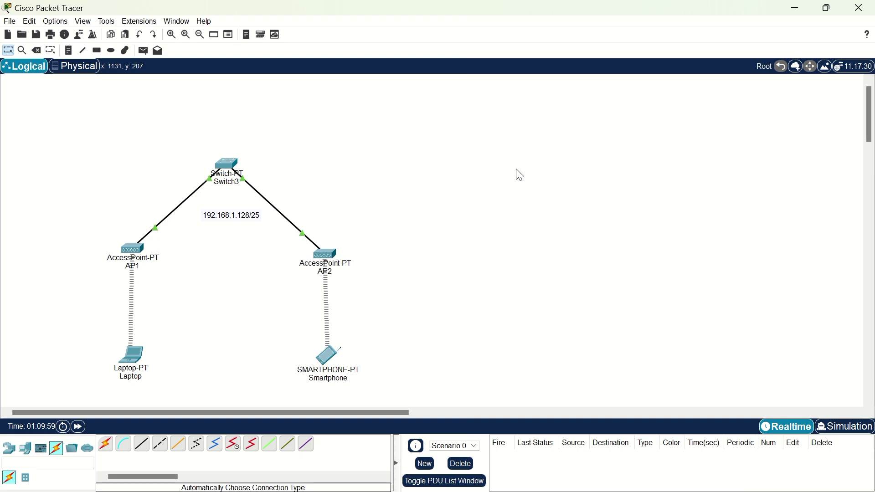
key("super+Right")
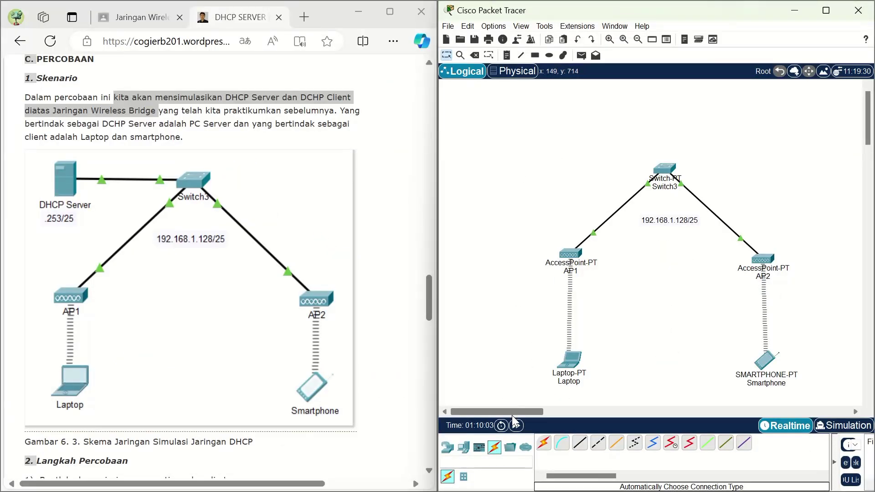
Place a Server-PT end device in the workspace to the left of Switch3.
left_click(464, 449)
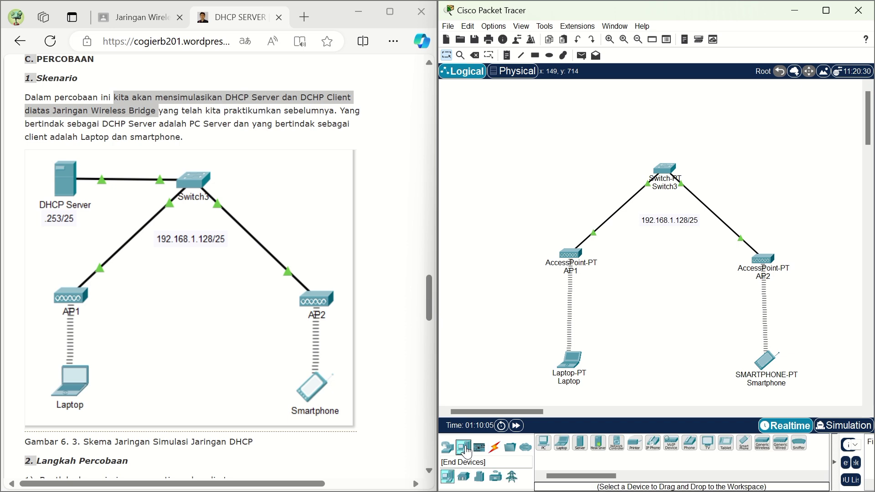
left_click(584, 443)
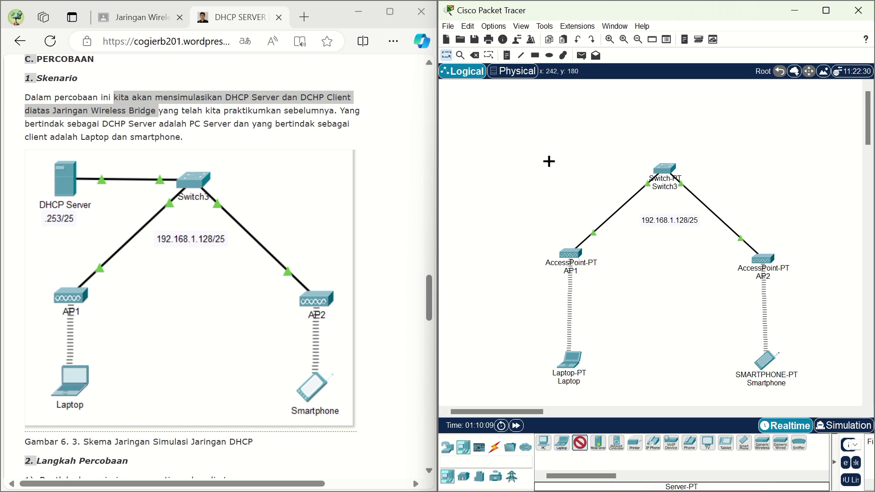
left_click(549, 176)
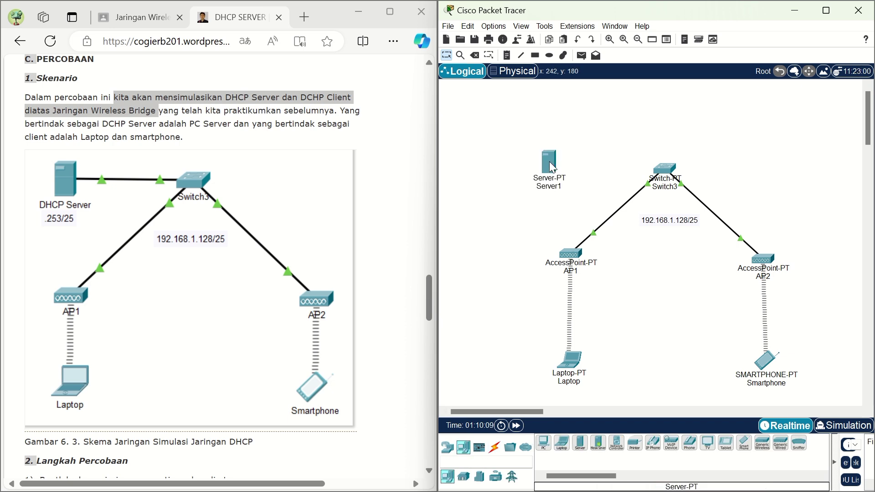
Rename the new server as DHCP Server and move it slightly up and to the left.
left_click(553, 186)
type("DHC")
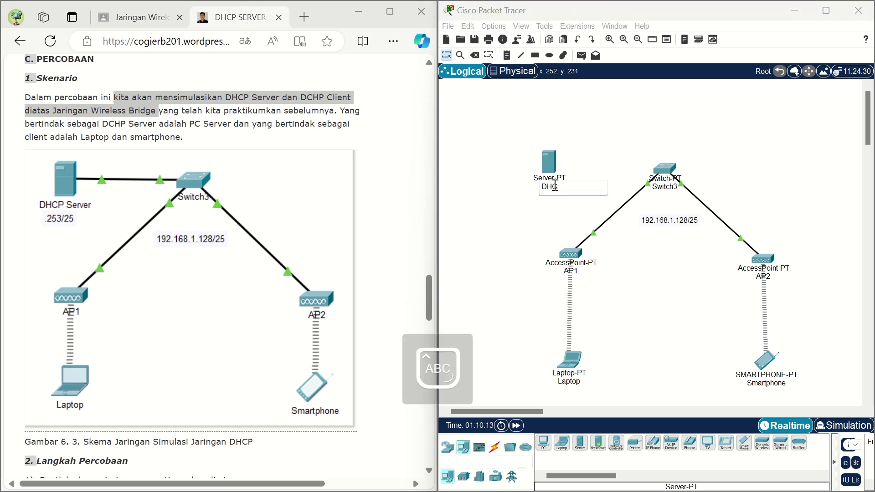
type("P S")
key("Caps_Lock")
type("erver")
left_click(550, 225)
left_click_drag(550, 167, 543, 155)
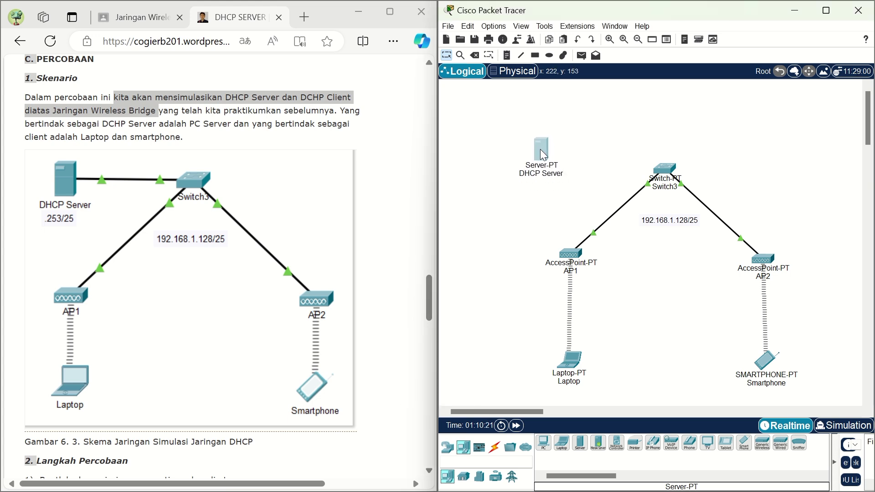
Connect Switch3 to the DHCP Server with an automatically chosen cable and align the server level with the switch.
left_click(496, 449)
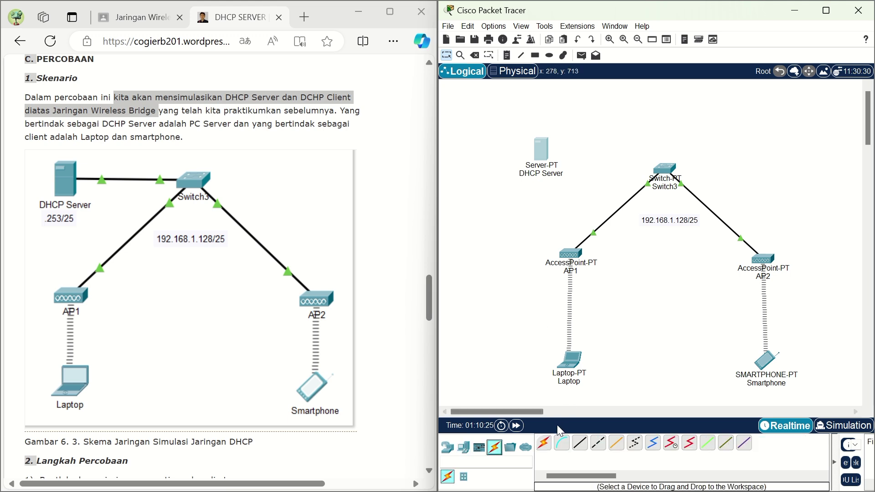
left_click(544, 443)
left_click(664, 169)
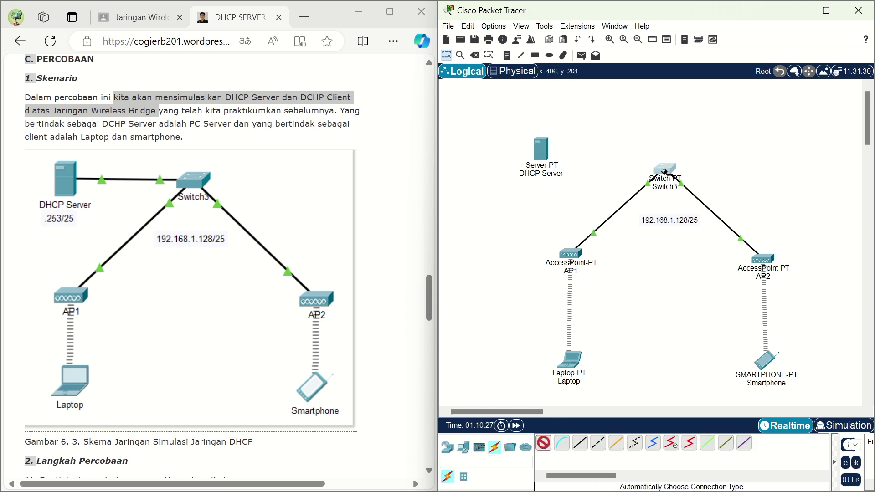
left_click(541, 149)
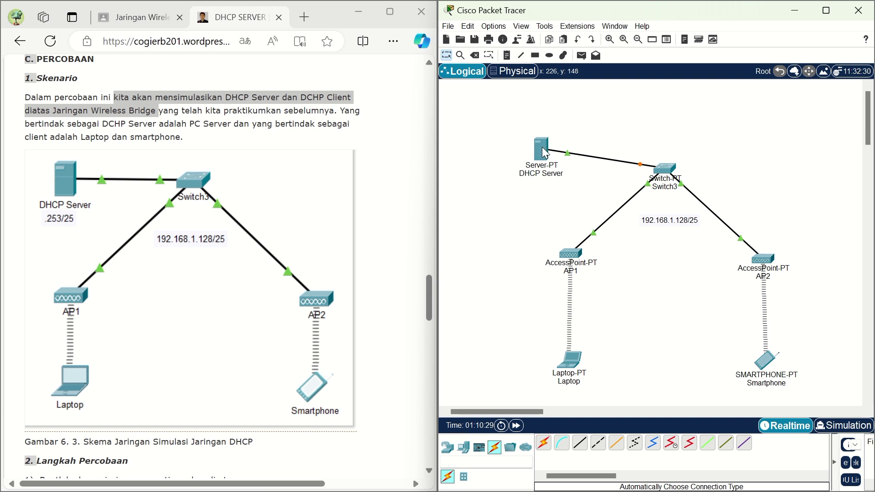
left_click_drag(541, 153, 520, 171)
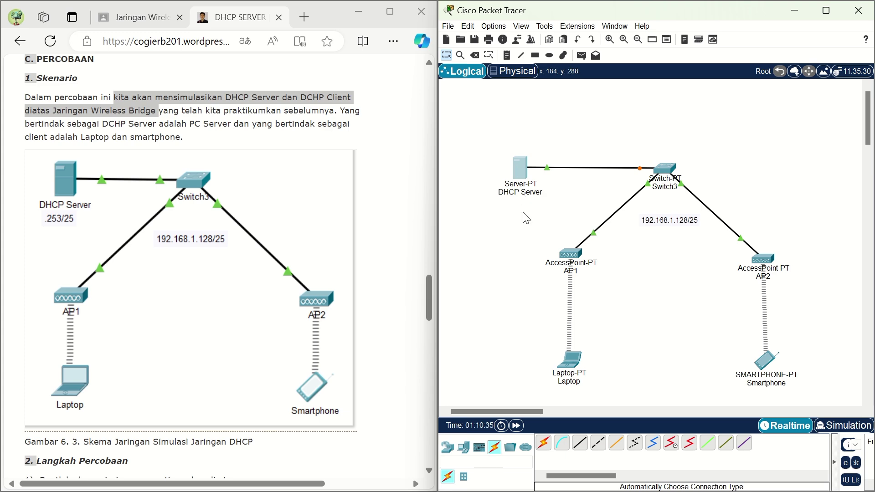
Give the DHCP Server's FastEthernet0 the static IPv4 address 192.168.1.253 and subnet mask 255.255.255.128.
scroll(337, 228, "down", 1)
scroll(338, 230, "down", 6)
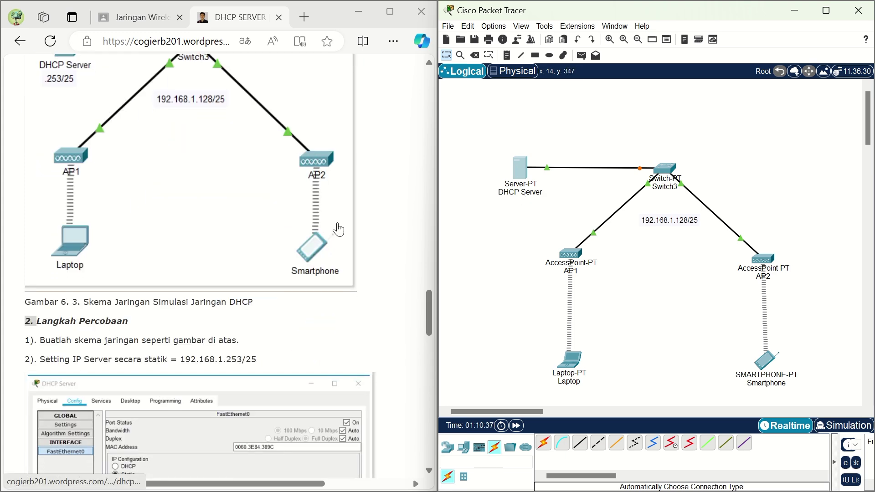
scroll(338, 229, "down", 1)
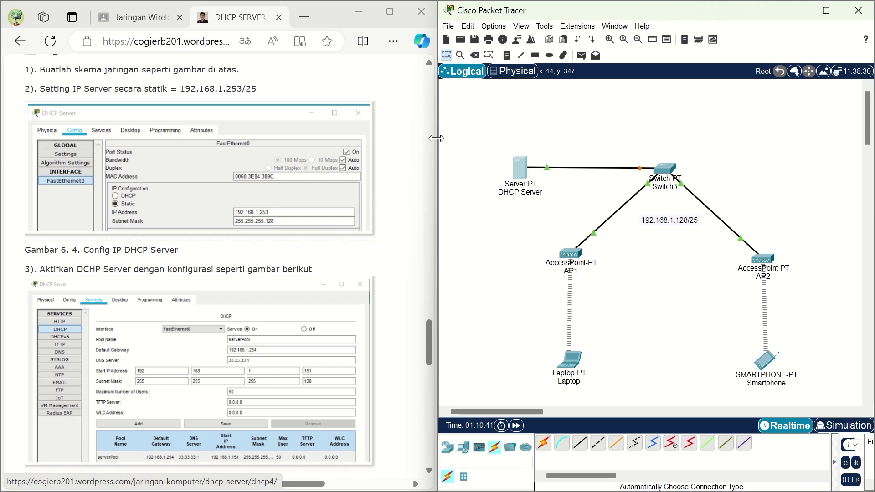
left_click(520, 163)
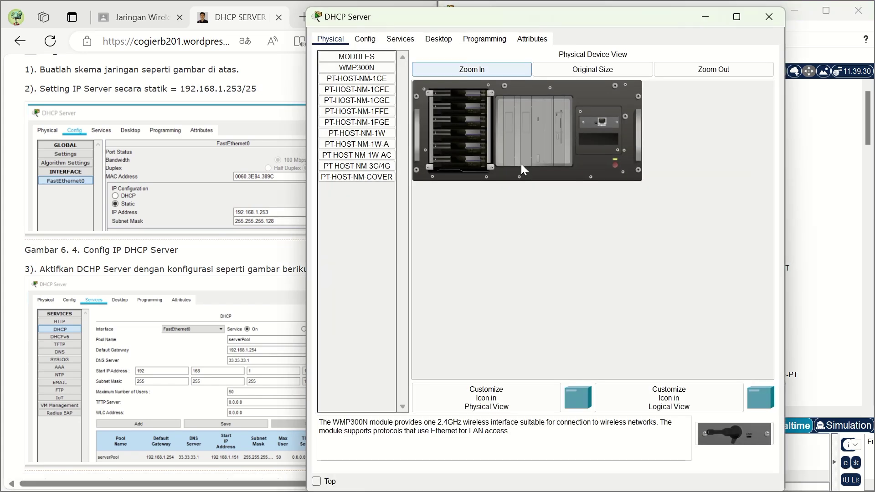
left_click(366, 38)
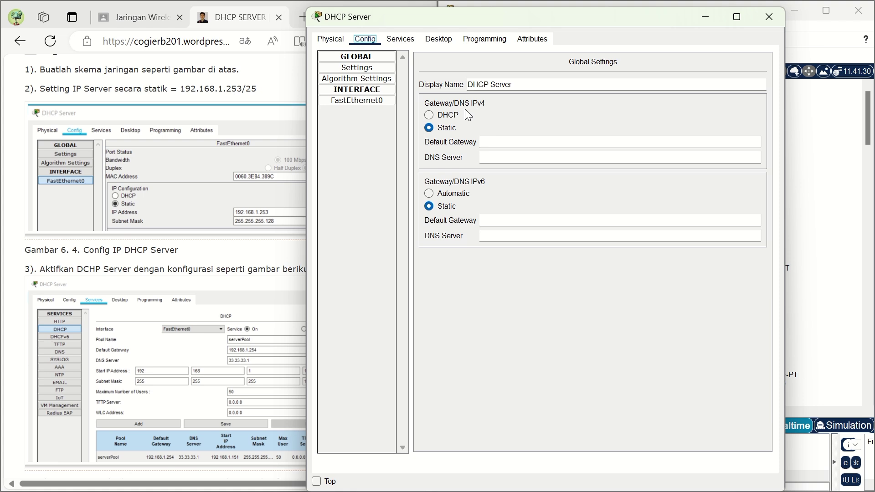
left_click(378, 101)
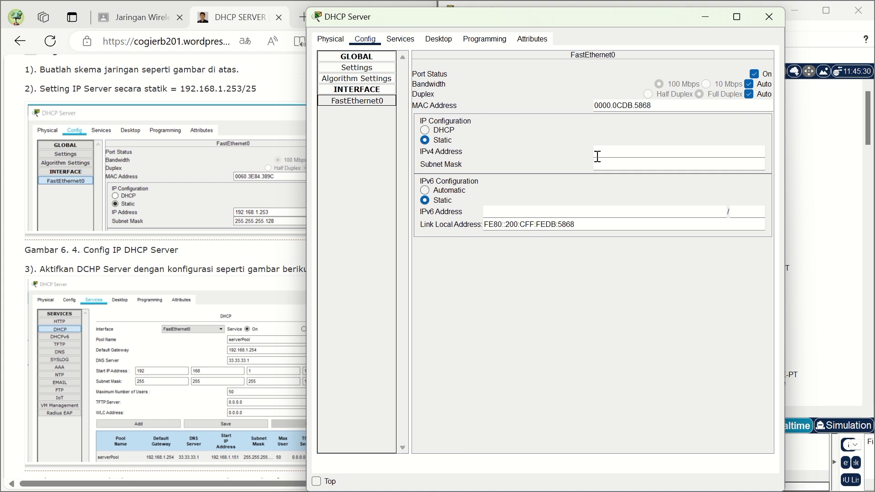
left_click(614, 152)
type("1")
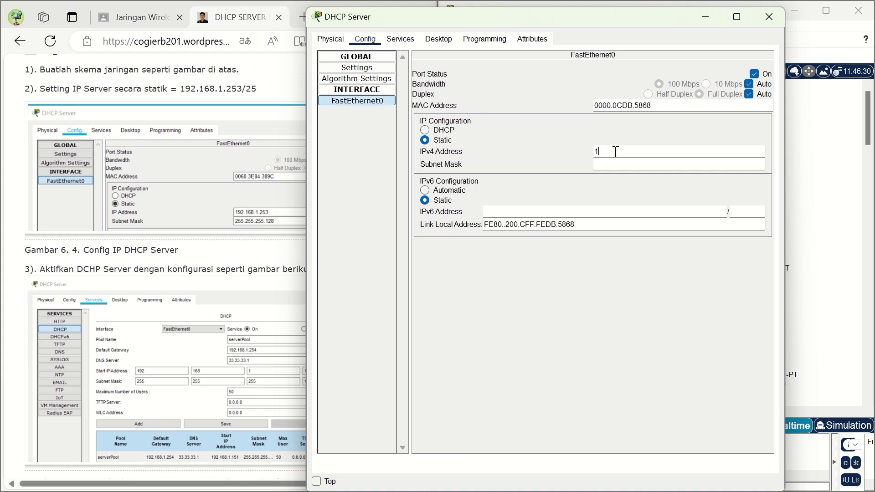
type("92.168.1.253")
left_click(622, 164)
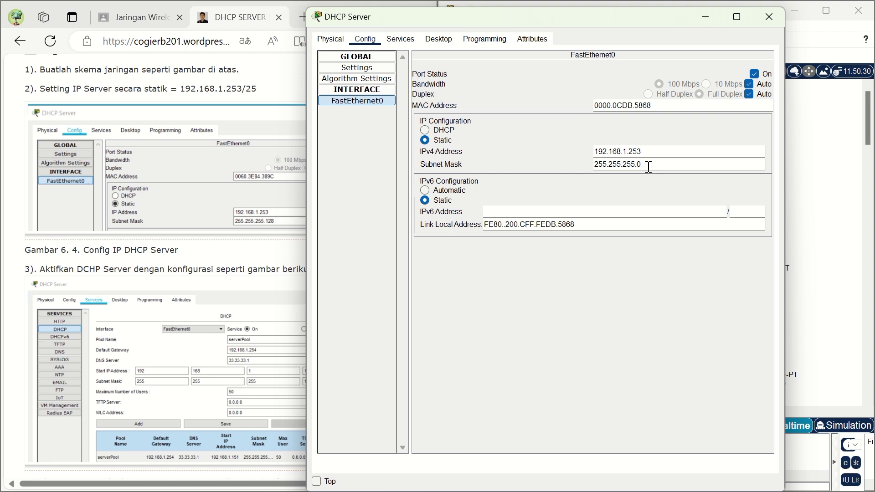
type("128")
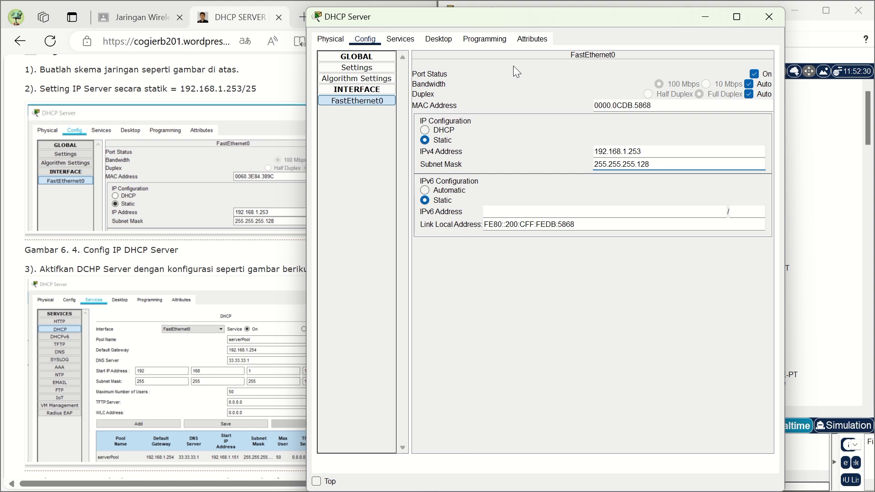
In the server's DHCP service, set the default gateway of serverPool to 192.168.1.254.
left_click(400, 39)
scroll(212, 183, "down", 4)
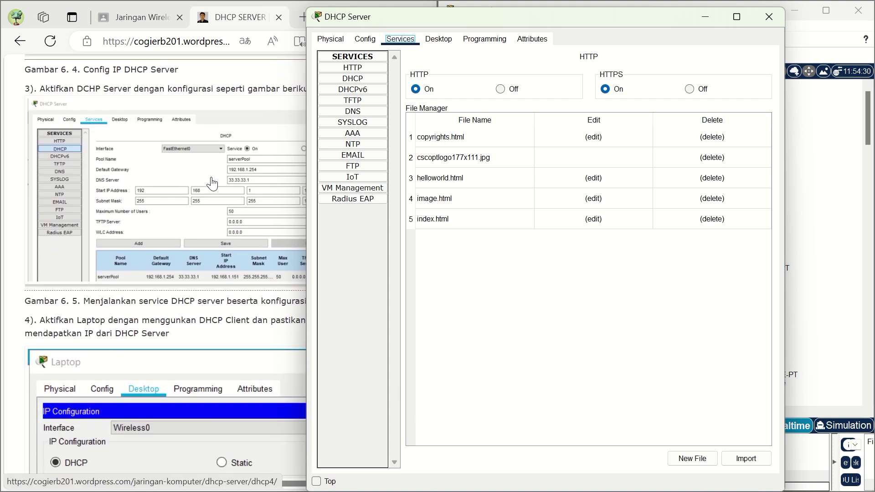
left_click(355, 80)
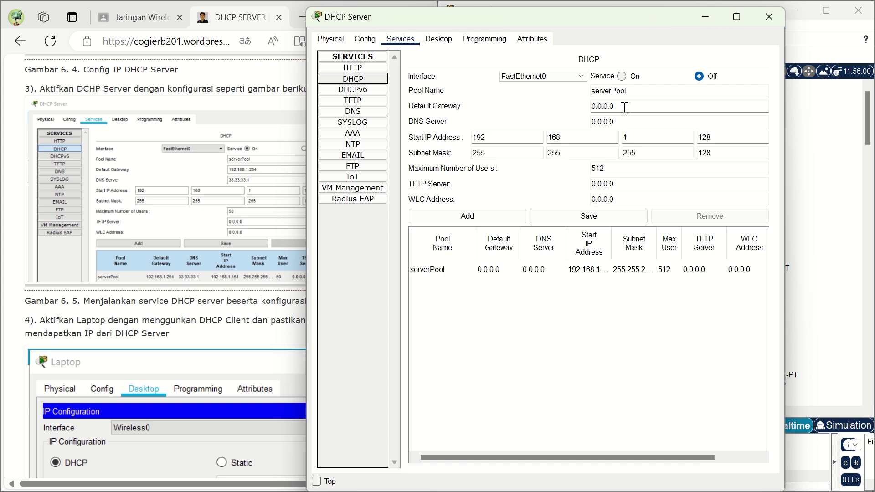
left_click(520, 272)
left_click(626, 107)
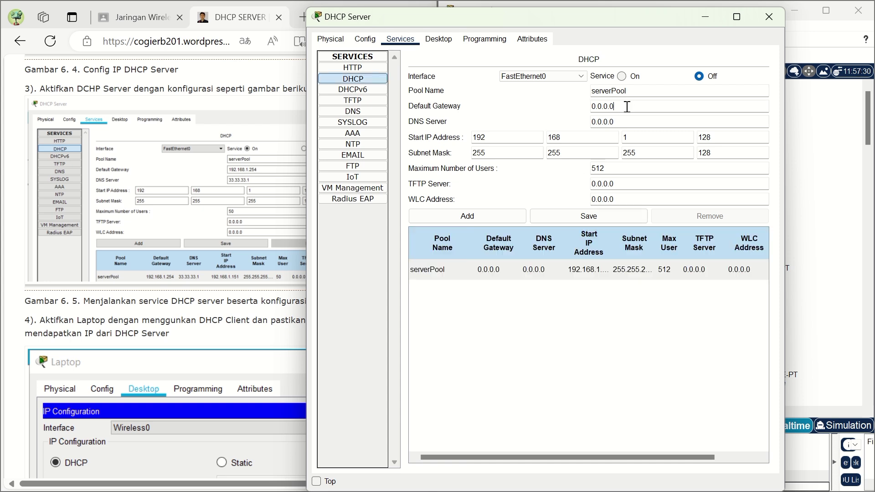
triple_click(626, 106)
type("192.168")
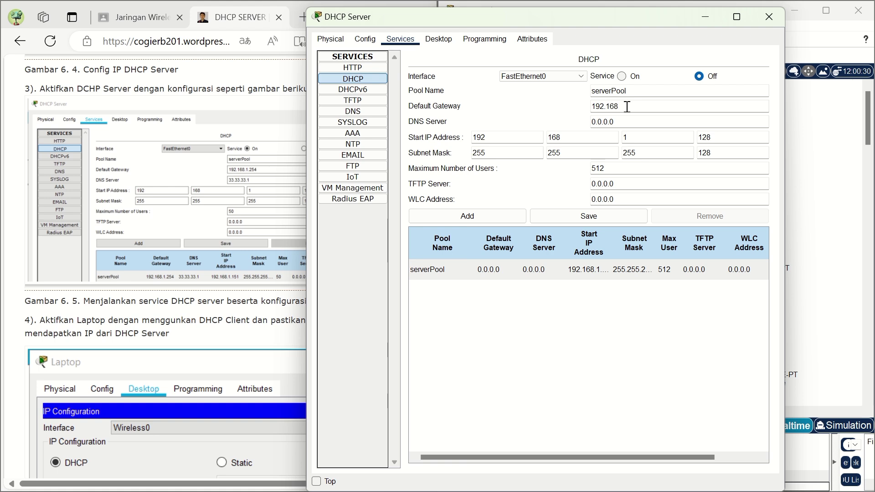
type(".1.254")
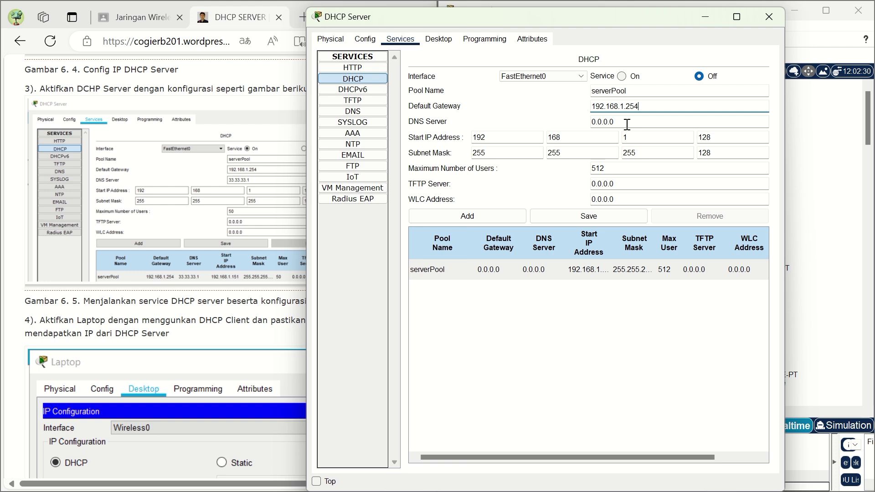
Set the pool's DNS server to 33.33.33.1, save the pool and close the server's configuration.
left_click(619, 123)
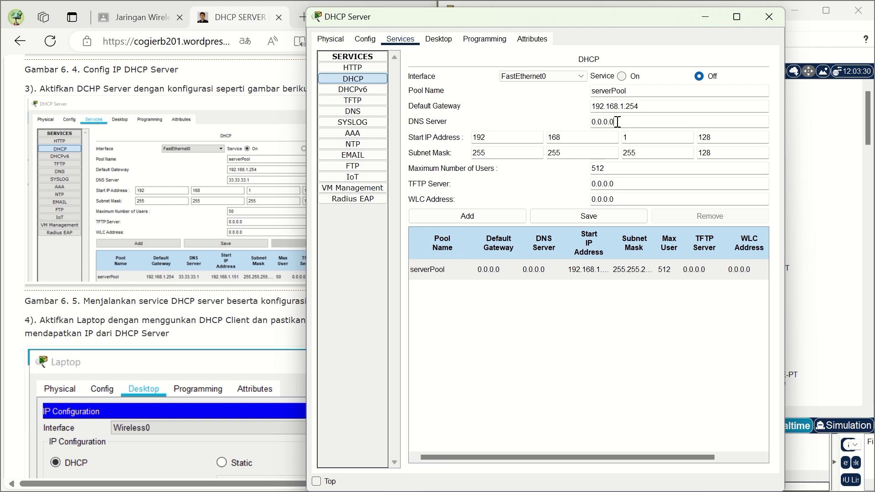
double_click(617, 122)
type("33.33.33.1")
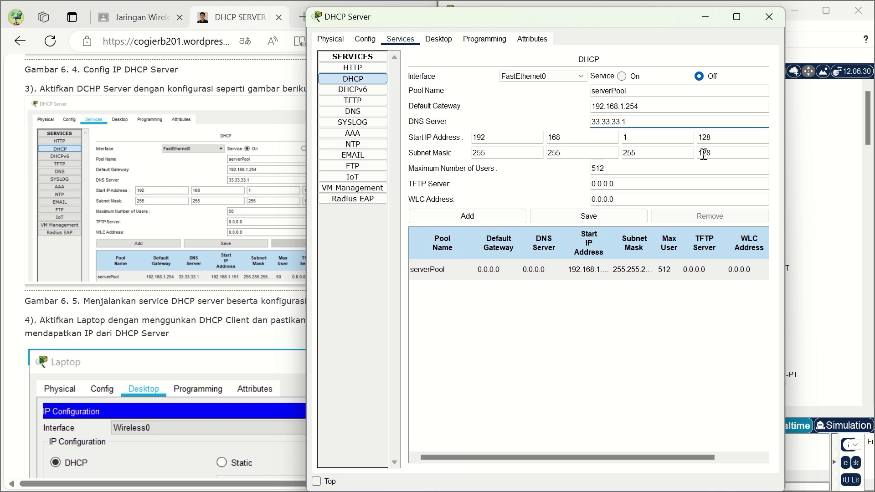
left_click(569, 215)
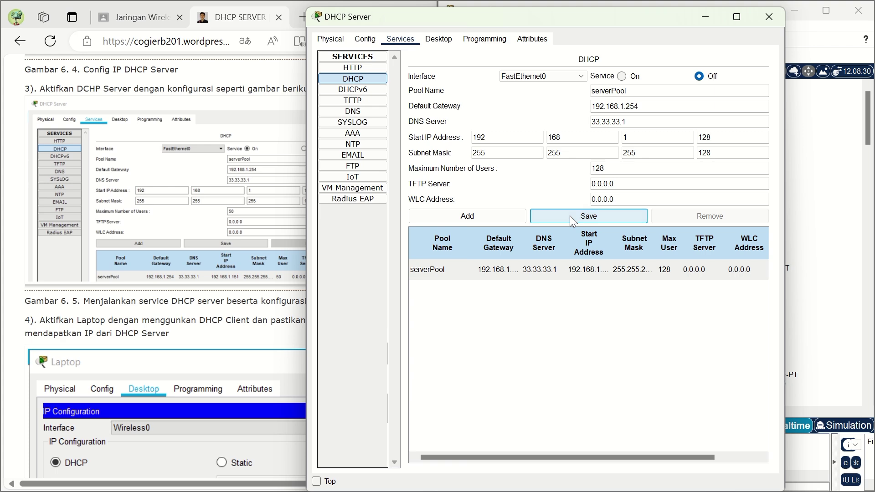
scroll(243, 255, "down", 3)
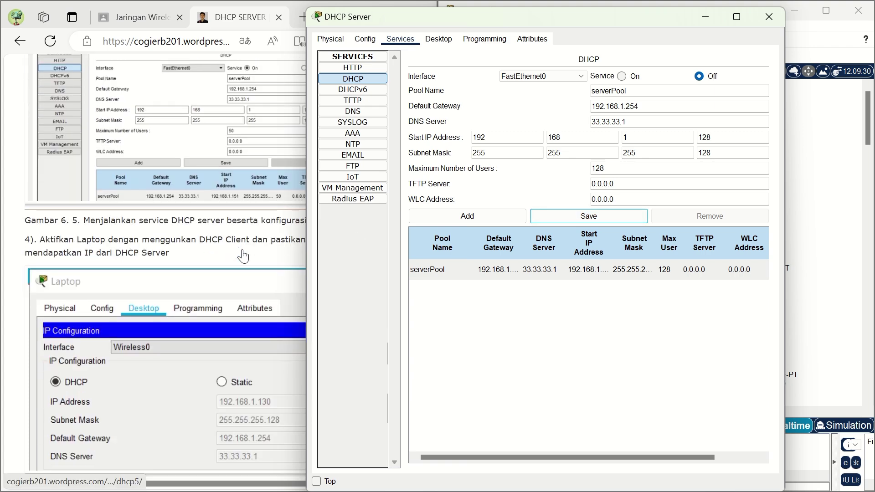
scroll(243, 255, "down", 1)
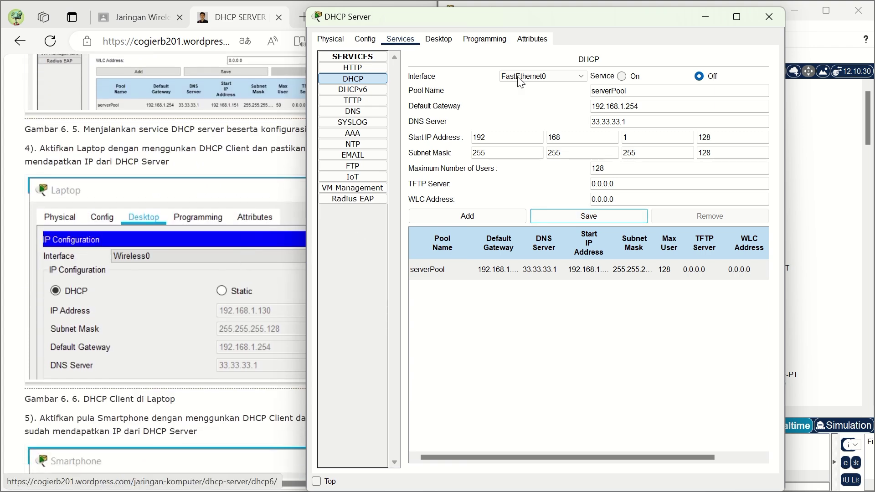
left_click(765, 19)
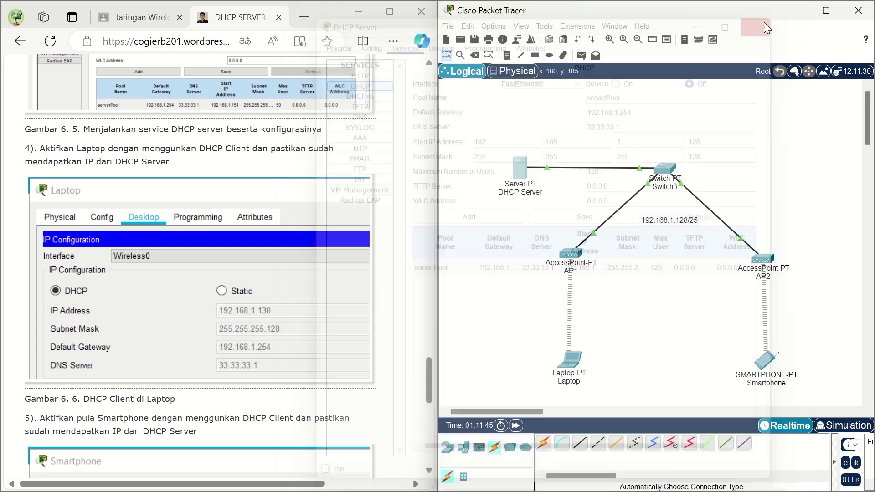
Request a fresh address for the Laptop's Wireless0 by switching its IP configuration to Static and back to DHCP.
left_click(570, 359)
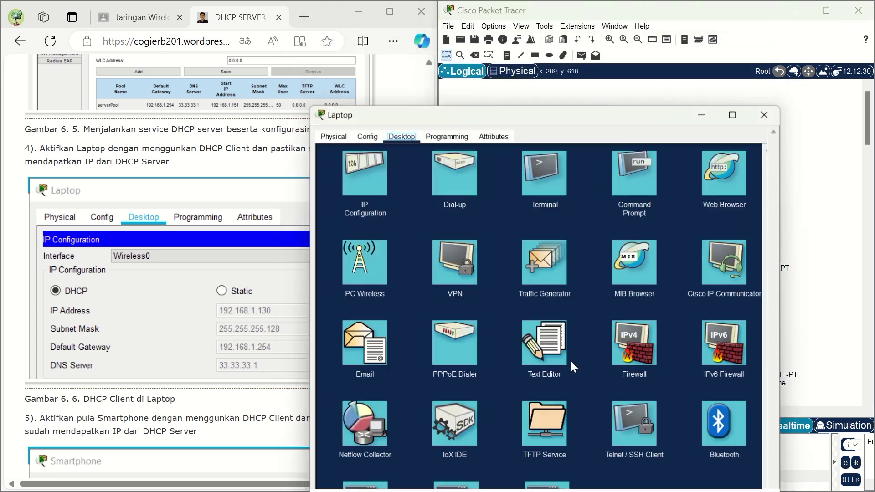
left_click(373, 171)
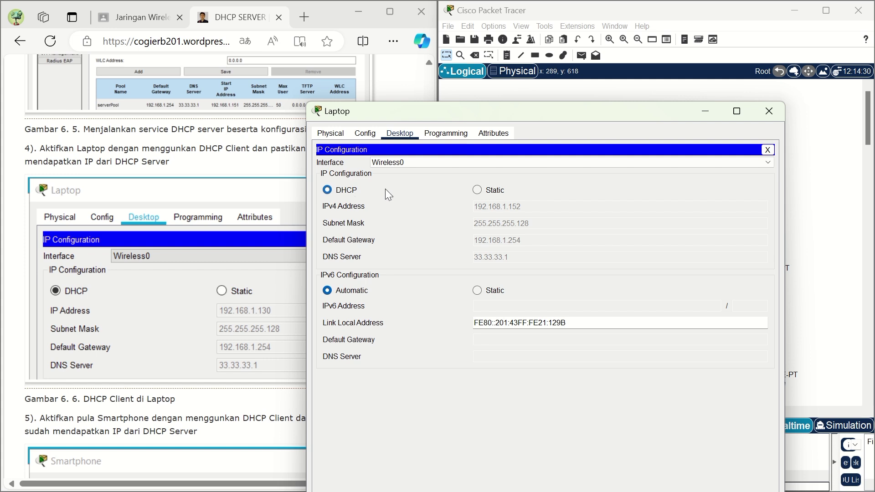
left_click(477, 190)
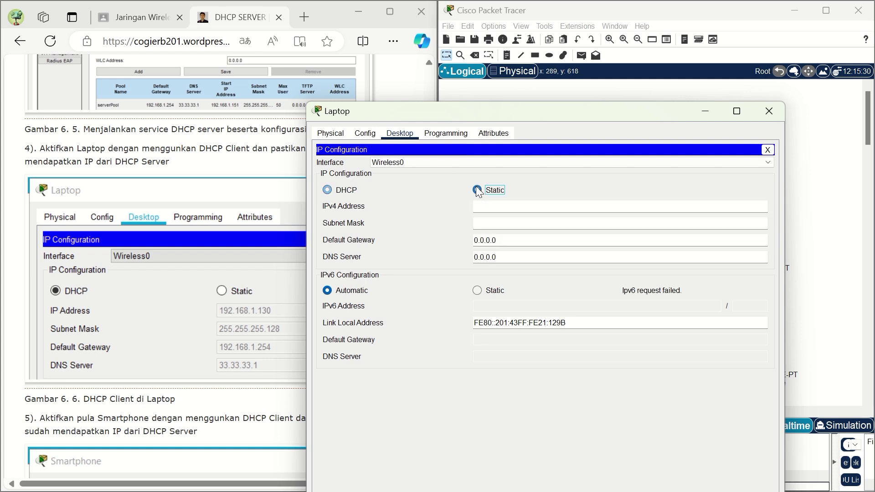
left_click(328, 191)
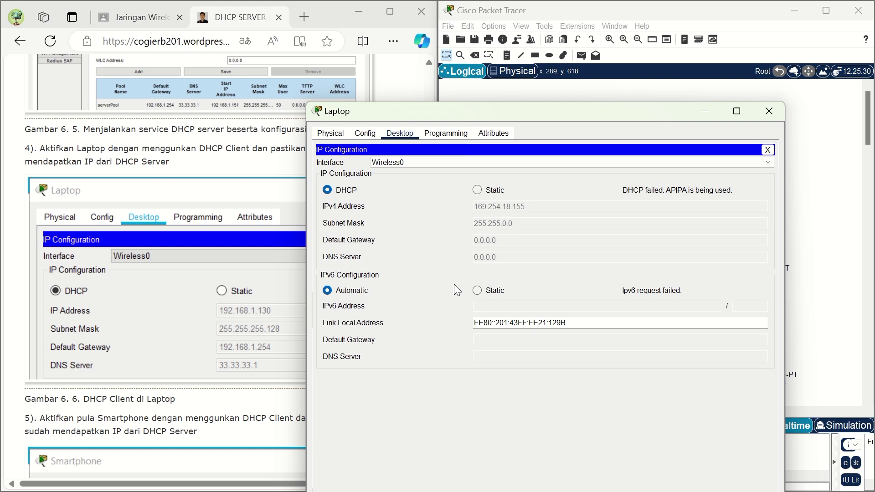
Review the tutorial's DHCP client steps and check the Laptop's Wireless0 port, security and IP settings.
scroll(148, 164, "up", 3)
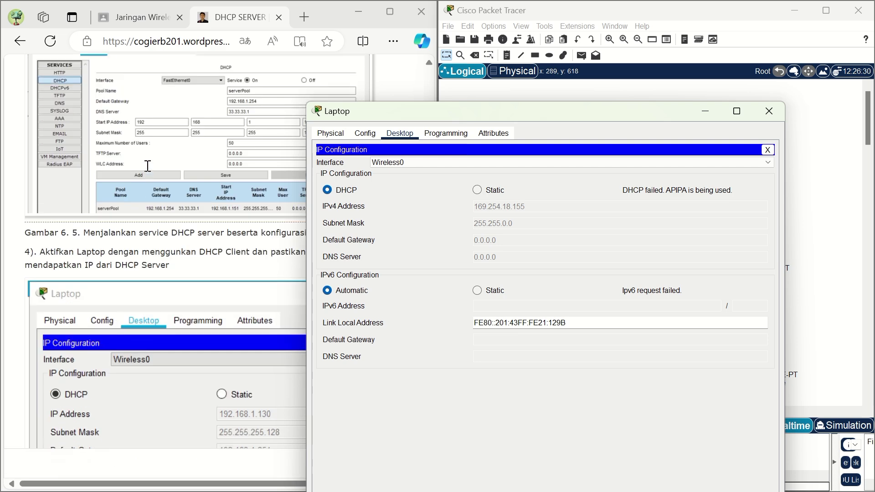
scroll(148, 166, "down", 5)
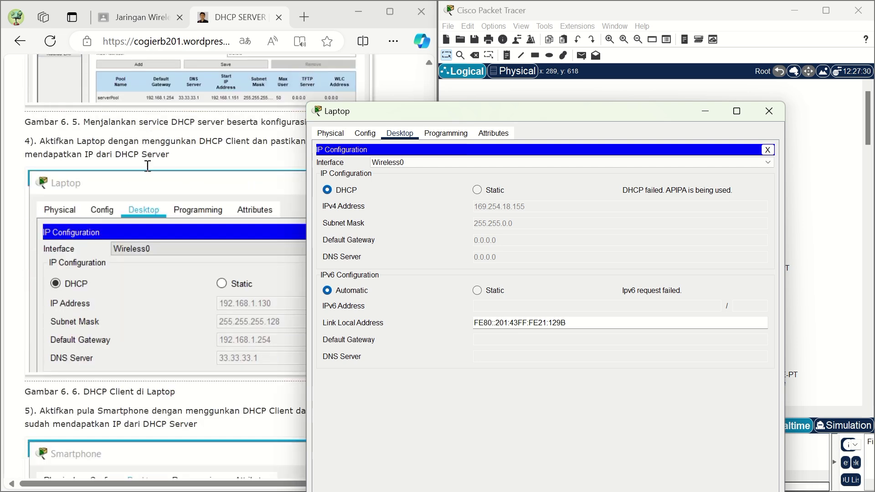
scroll(148, 165, "down", 4)
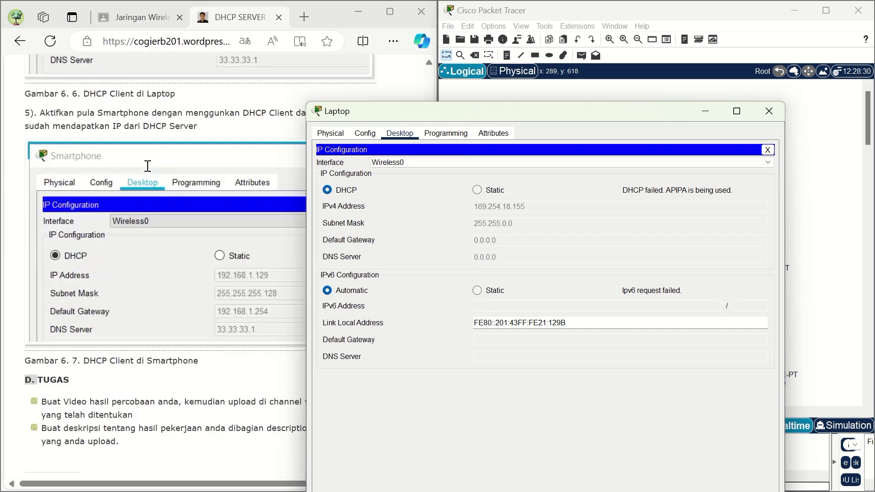
scroll(189, 221, "up", 1)
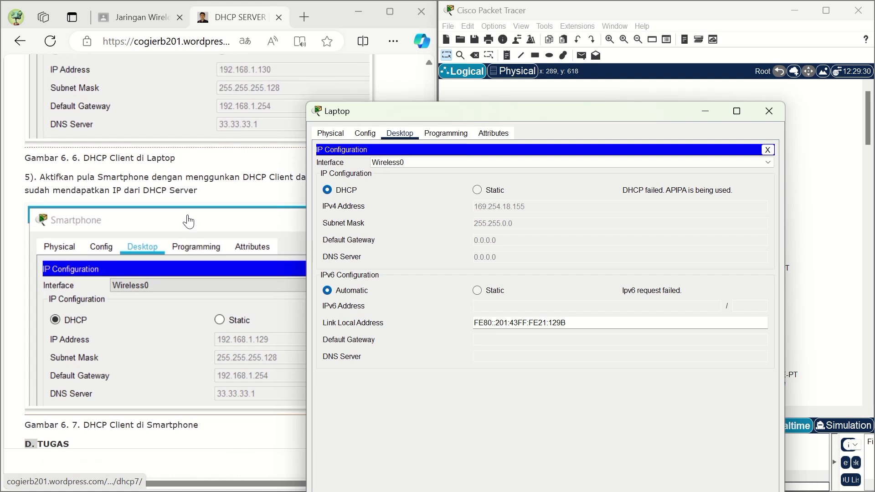
scroll(188, 222, "up", 3)
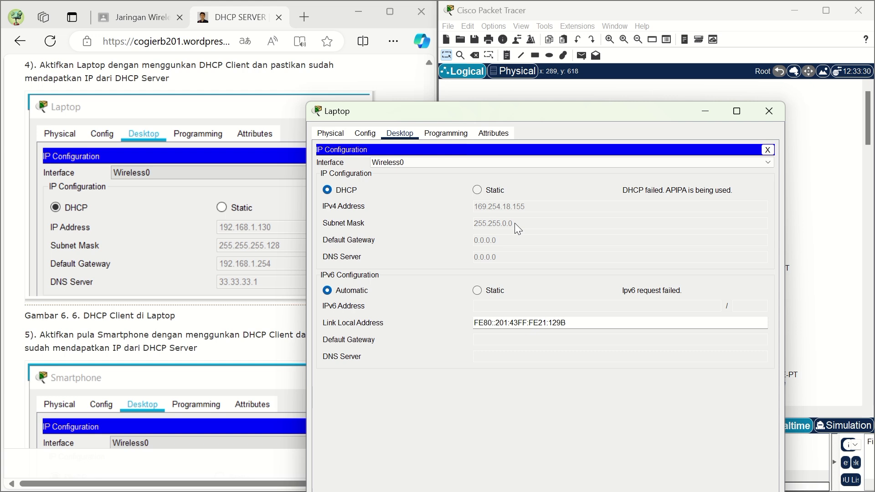
left_click(364, 134)
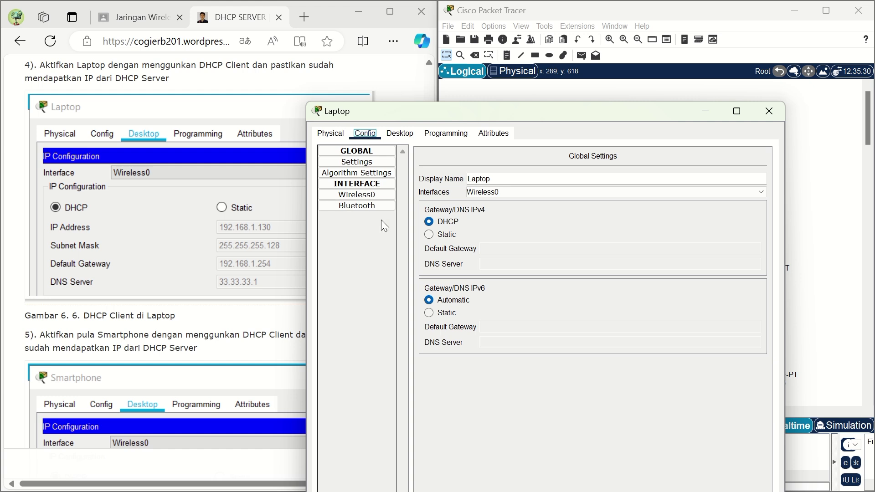
left_click(373, 196)
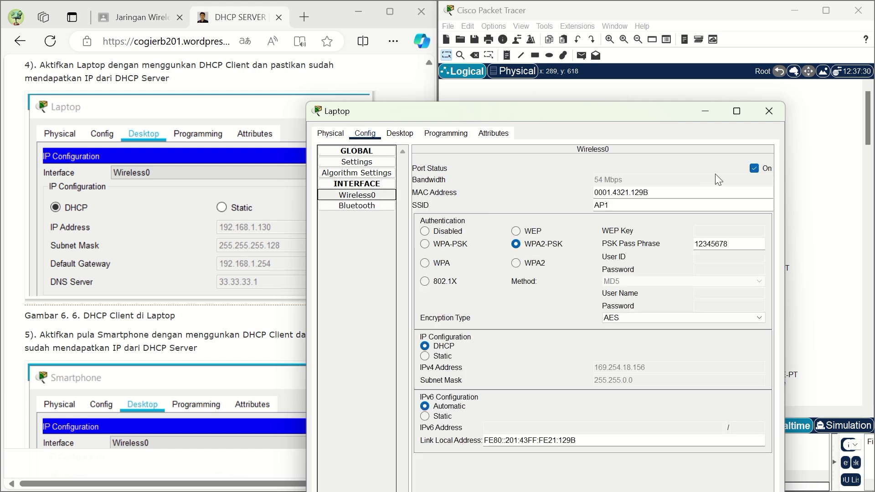
left_click(769, 112)
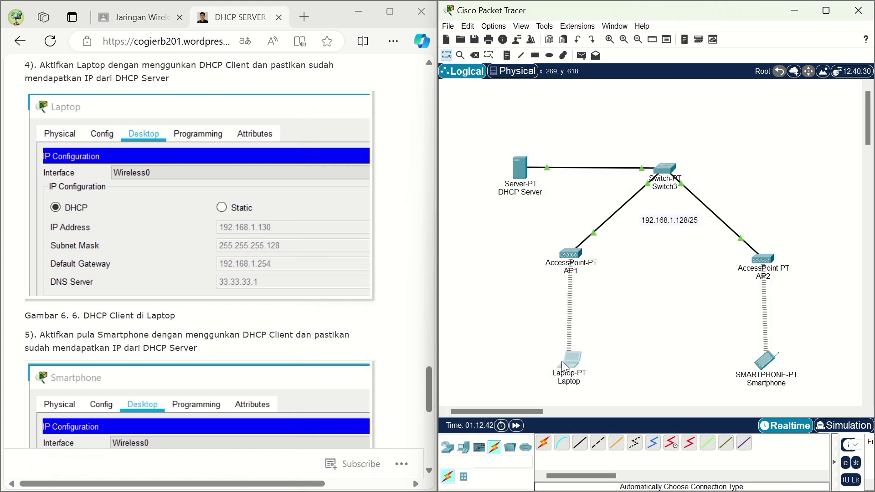
Reopen the Laptop and check the IPv4 address assigned in its IP Configuration.
left_click_drag(561, 361, 564, 362)
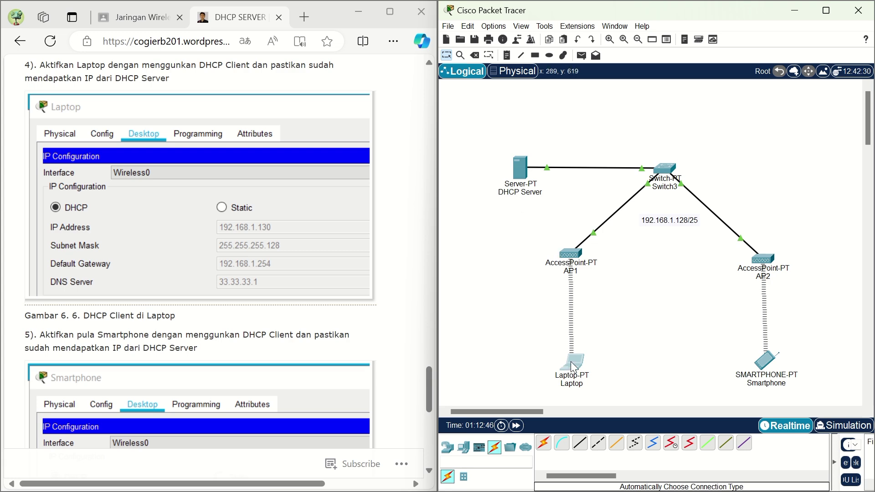
left_click(575, 372)
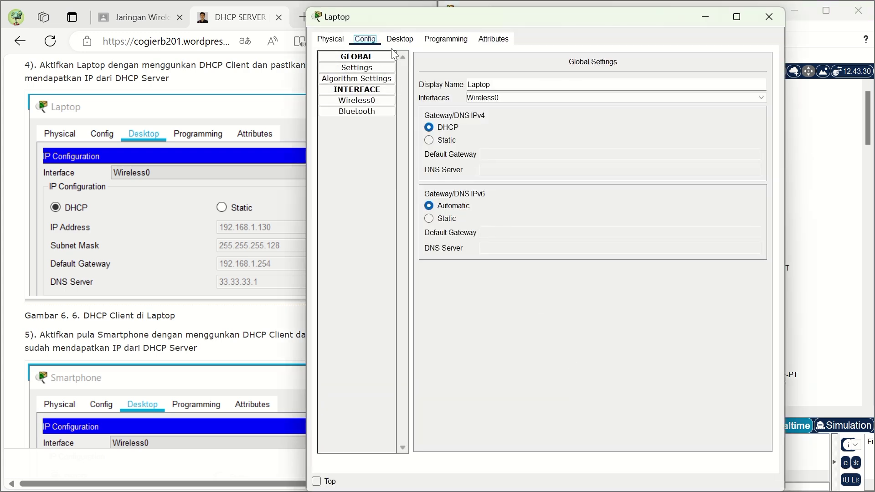
left_click(404, 37)
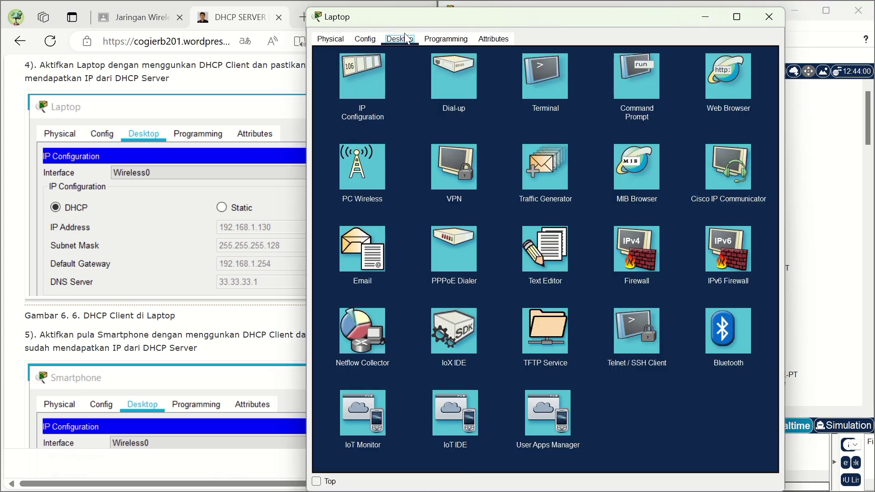
left_click(357, 87)
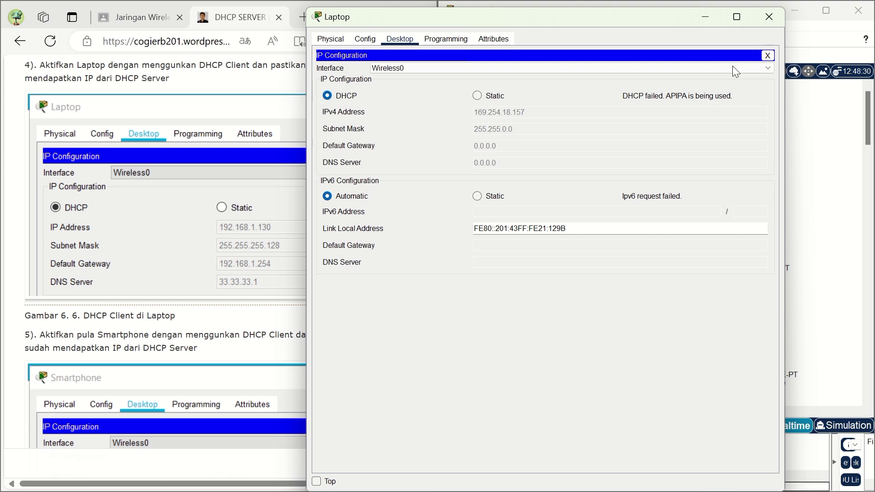
left_click(767, 19)
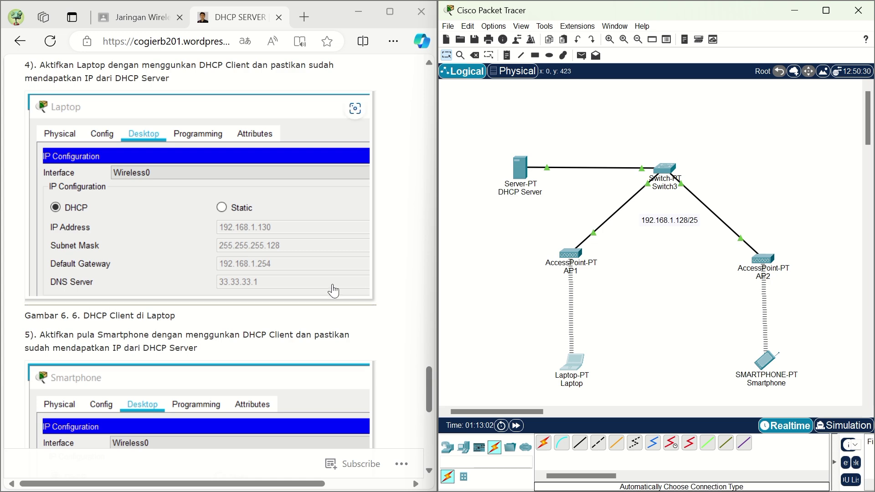
Compare the DHCP Server's FastEthernet0 IP settings with the network diagram and static IP step in the tutorial.
scroll(327, 288, "up", 10)
scroll(328, 288, "up", 3)
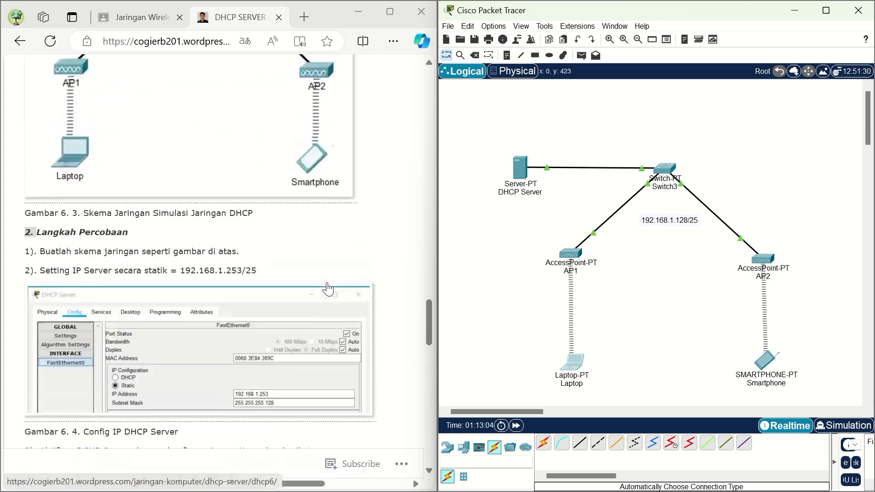
scroll(328, 288, "up", 2)
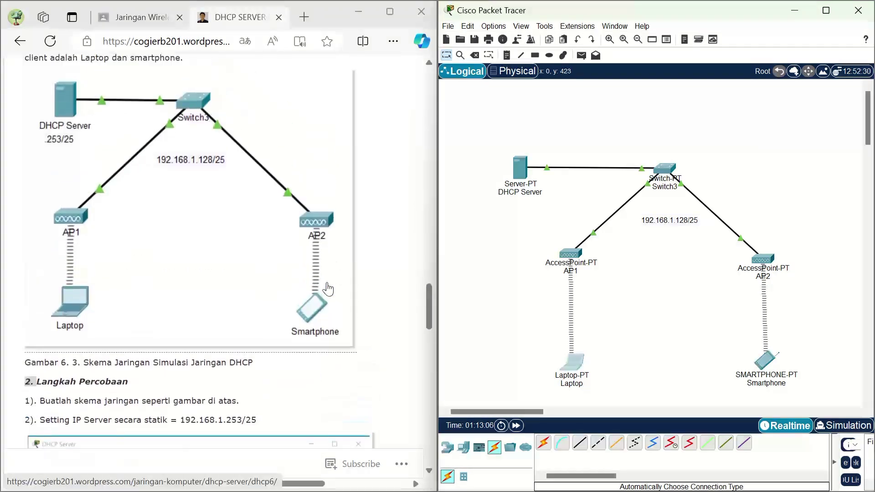
scroll(328, 289, "down", 3)
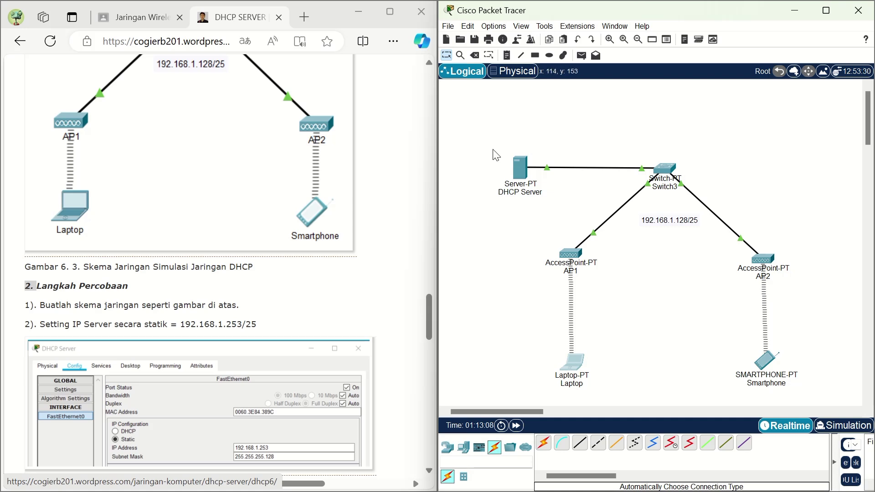
left_click(521, 165)
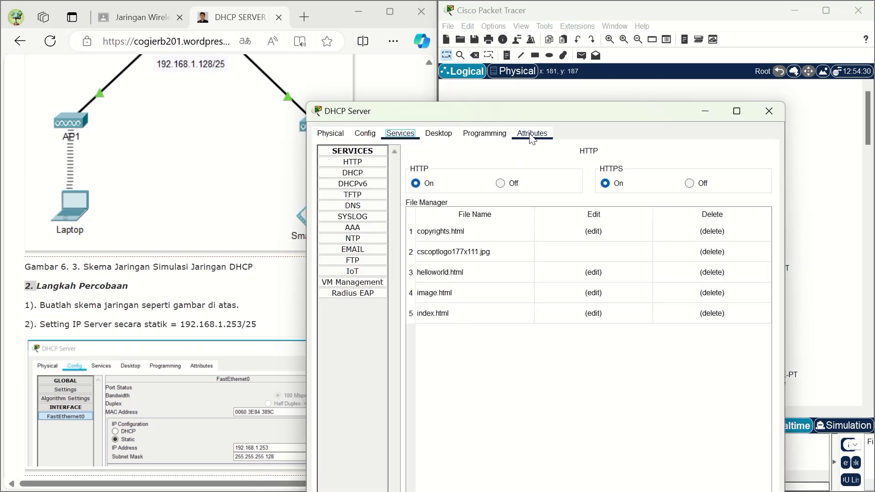
left_click_drag(534, 112, 595, 32)
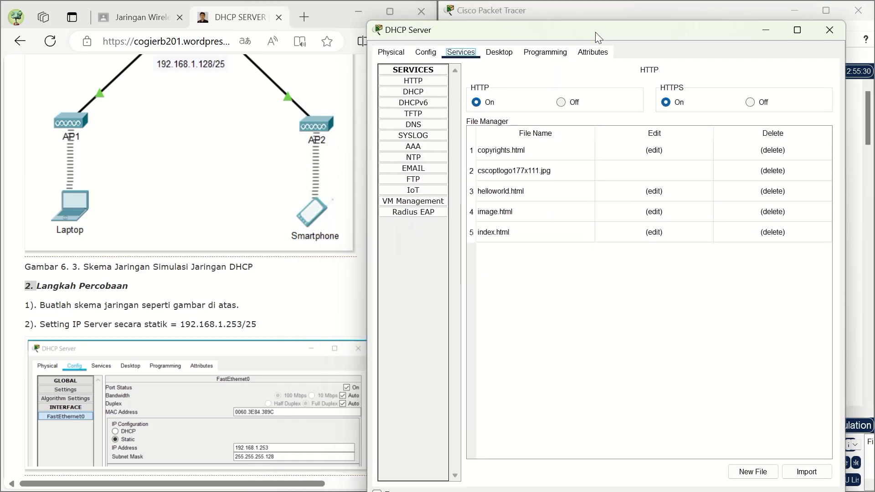
scroll(250, 264, "down", 2)
scroll(250, 264, "down", 3)
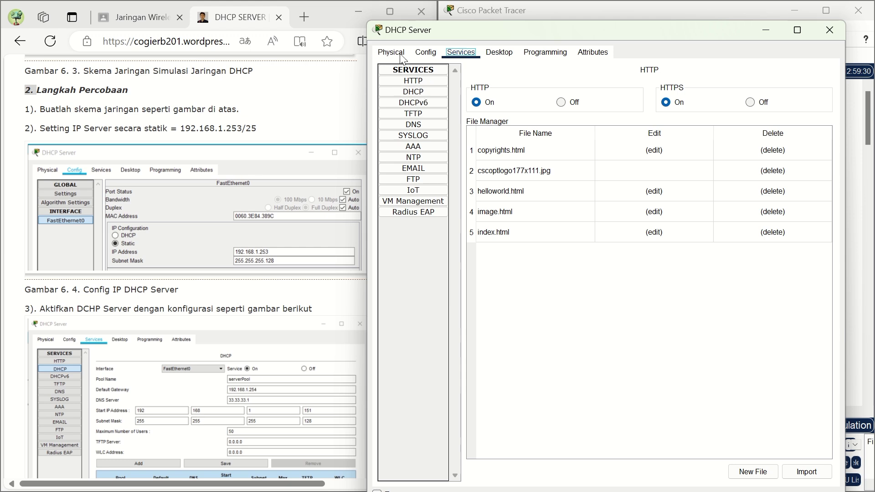
left_click(425, 52)
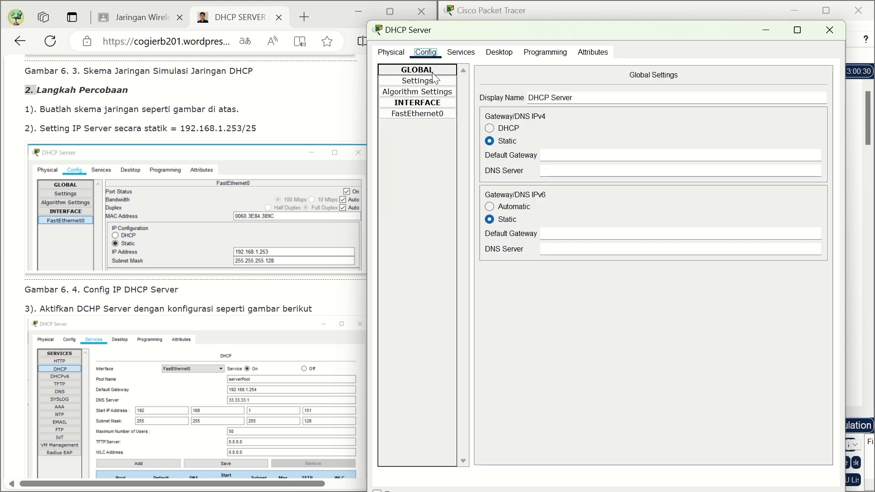
left_click(436, 113)
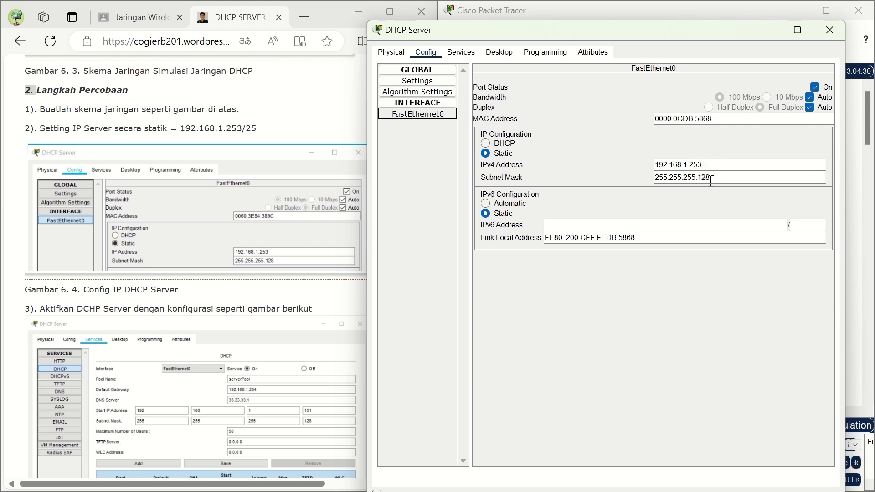
Turn on the DHCP service for the server's FastEthernet0, save serverPool and close the server's configuration.
scroll(231, 268, "down", 2)
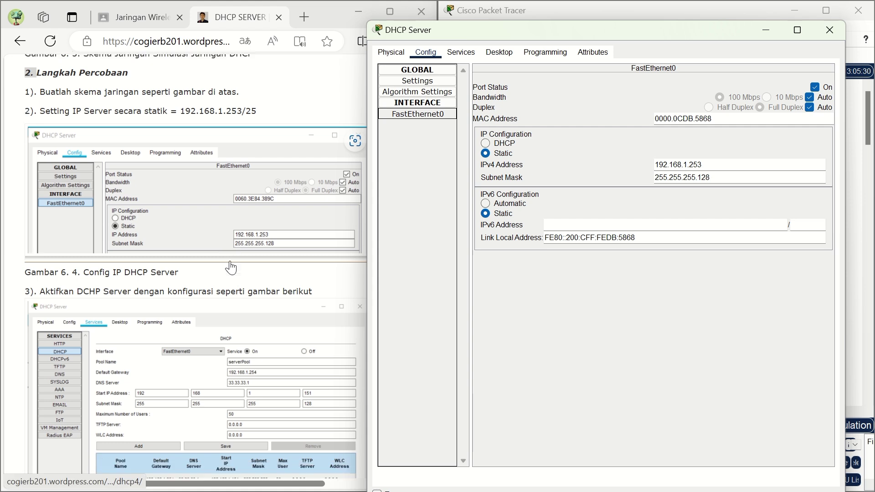
scroll(231, 267, "down", 2)
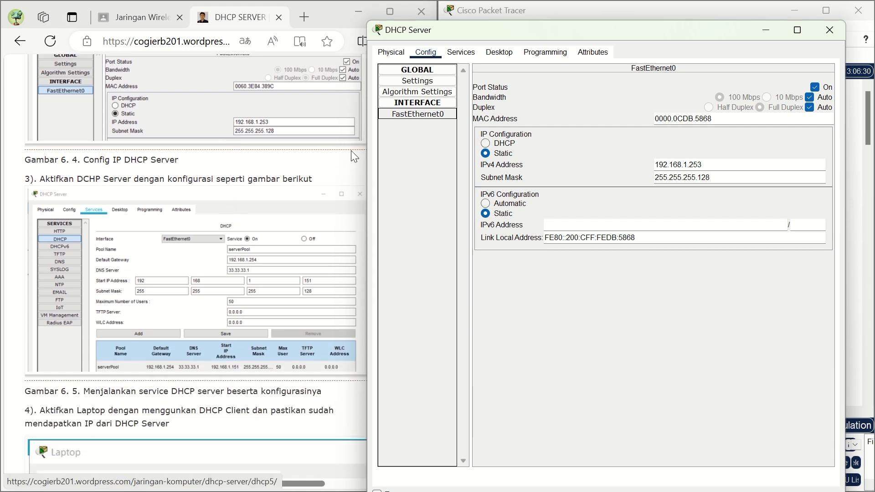
left_click(461, 53)
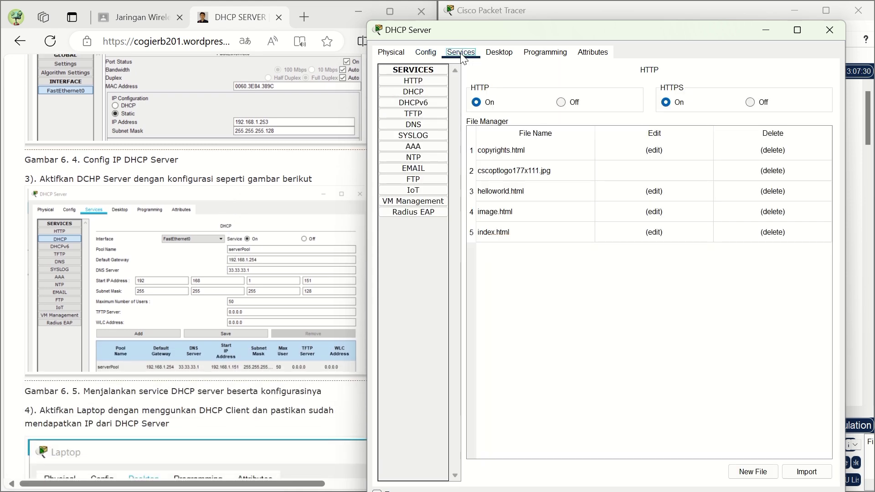
left_click(430, 95)
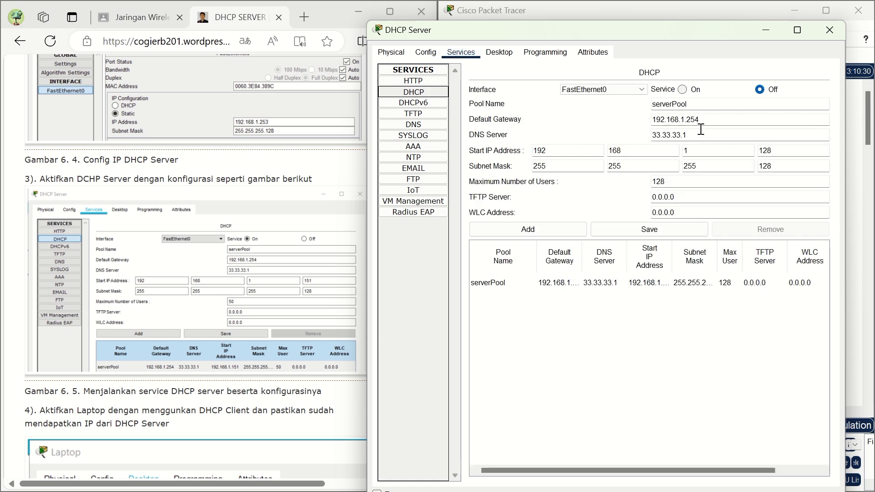
left_click(682, 90)
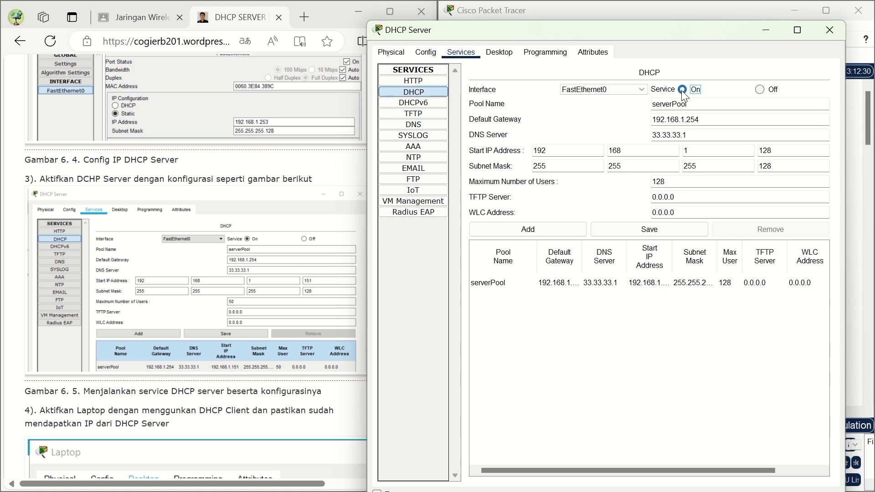
left_click(633, 226)
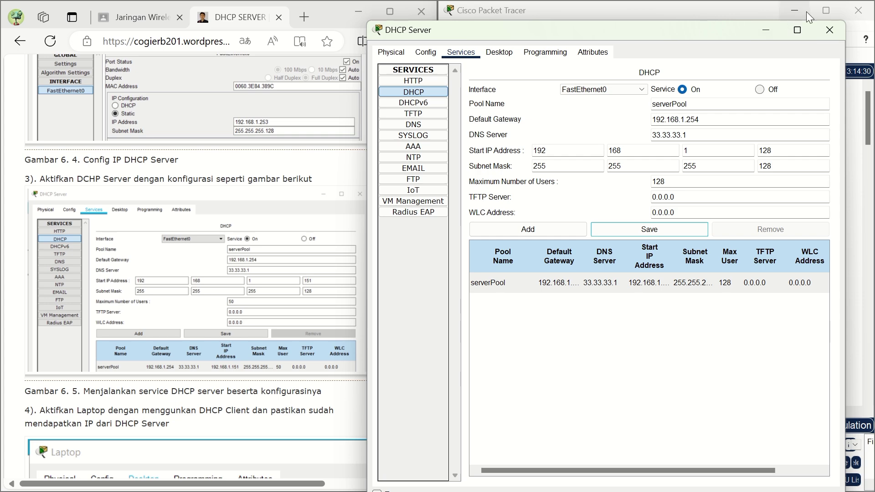
left_click(822, 31)
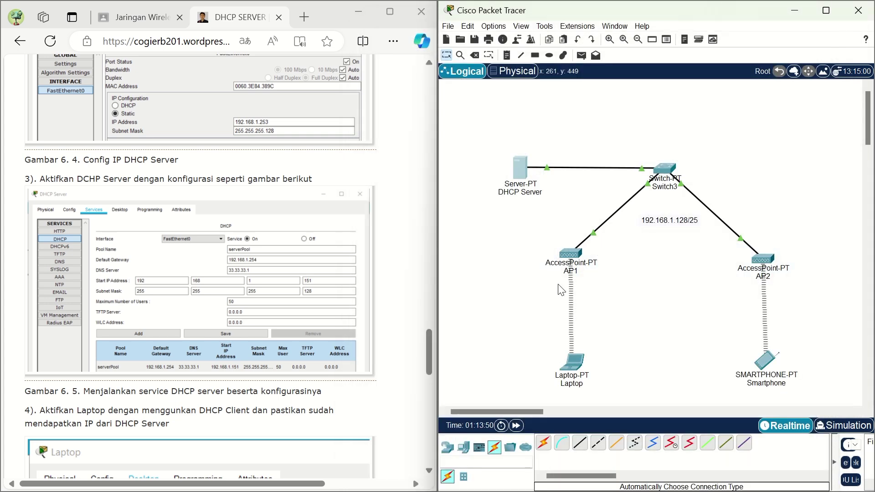
Renew the Laptop's Wireless0 address by toggling its IPv4 configuration to Static and back to DHCP, and close the Laptop.
left_click(574, 365)
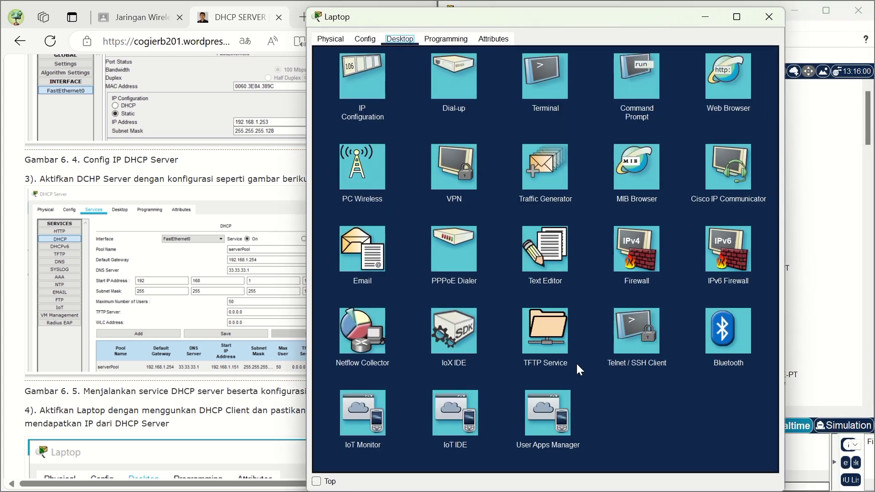
left_click(375, 83)
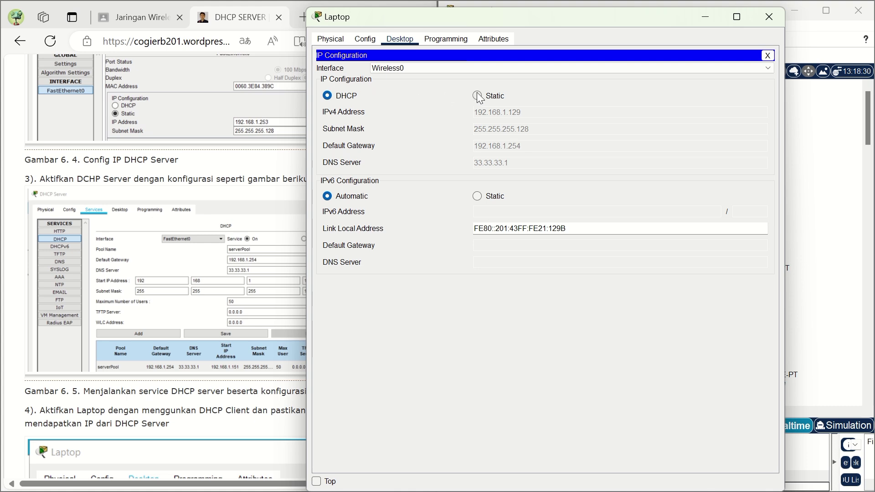
scroll(233, 281, "down", 2)
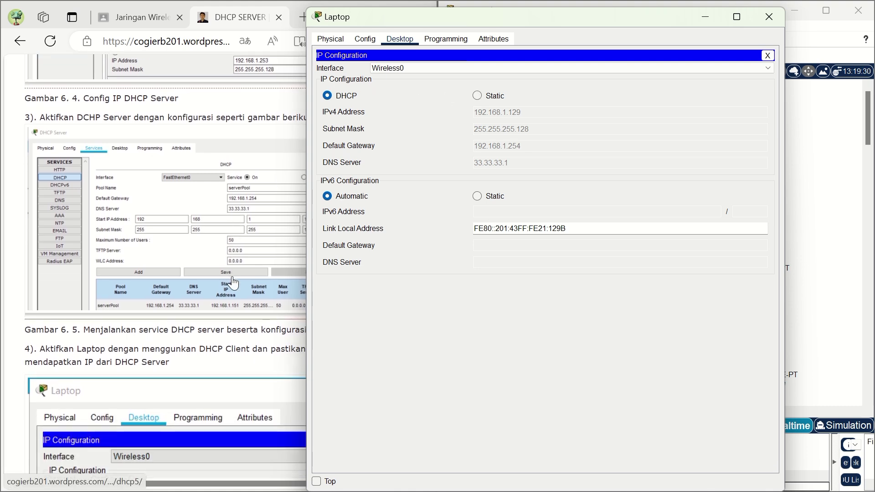
scroll(233, 281, "down", 4)
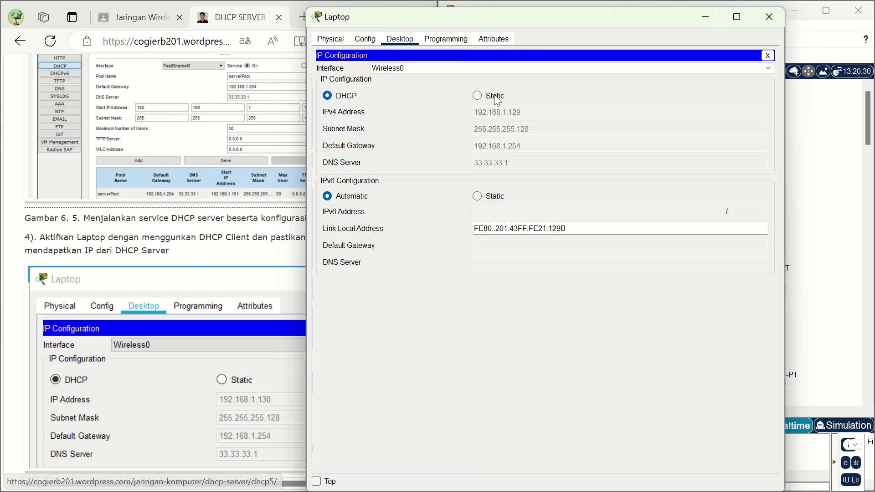
left_click(477, 95)
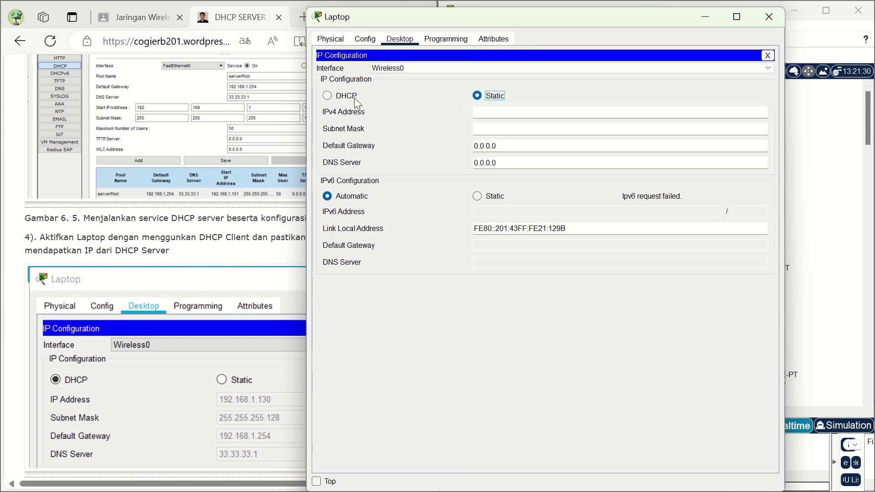
left_click(327, 95)
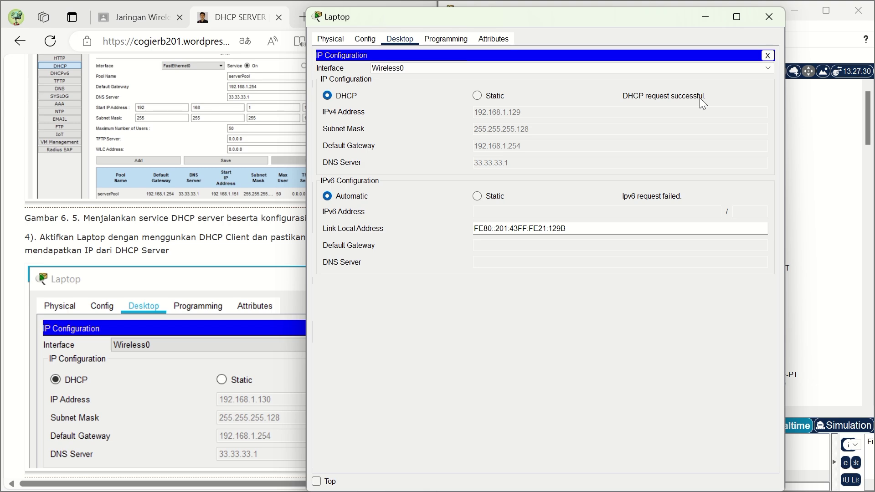
left_click(768, 17)
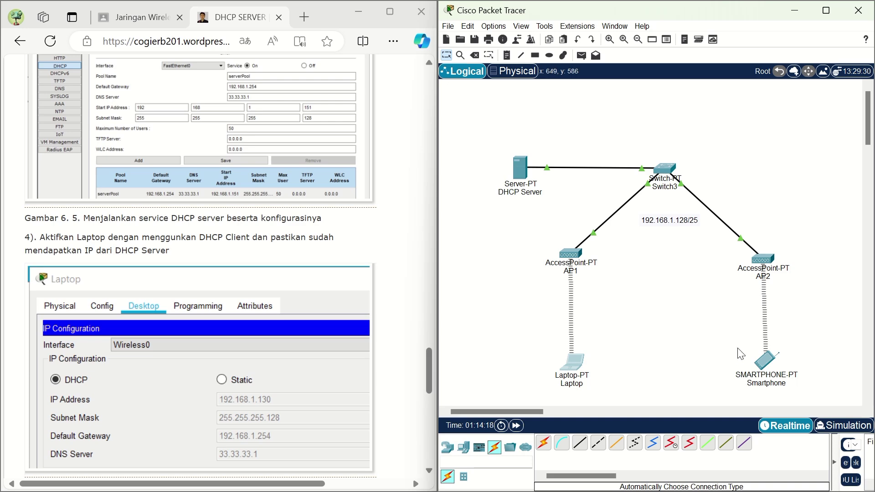
Renew the Smartphone's Wireless0 address by toggling its IPv4 configuration to Static and back to DHCP, and close the Smartphone.
left_click(761, 367)
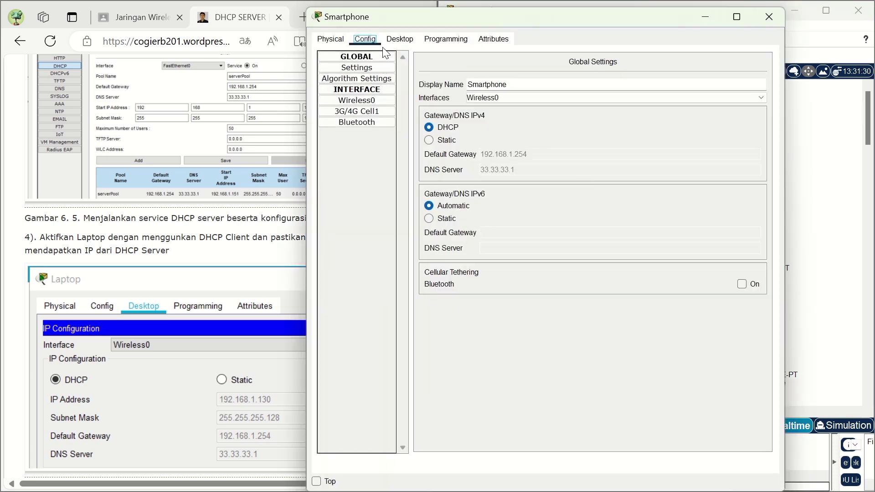
left_click(400, 40)
left_click(370, 70)
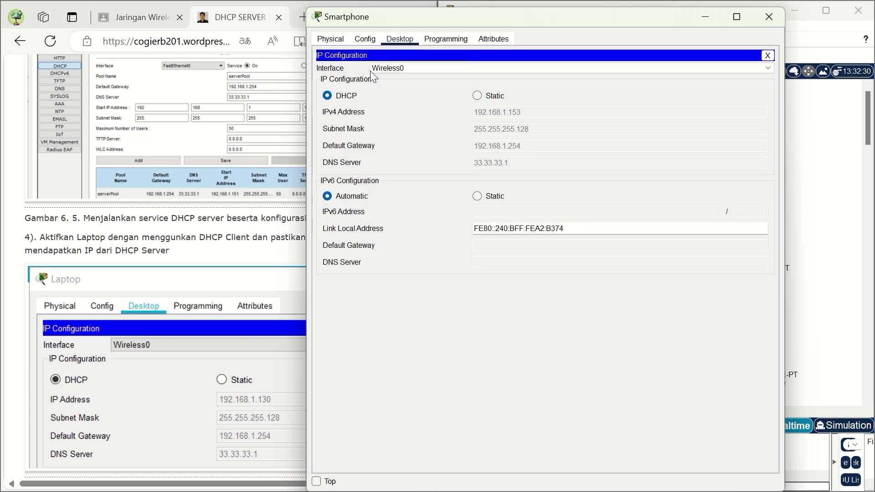
left_click(477, 95)
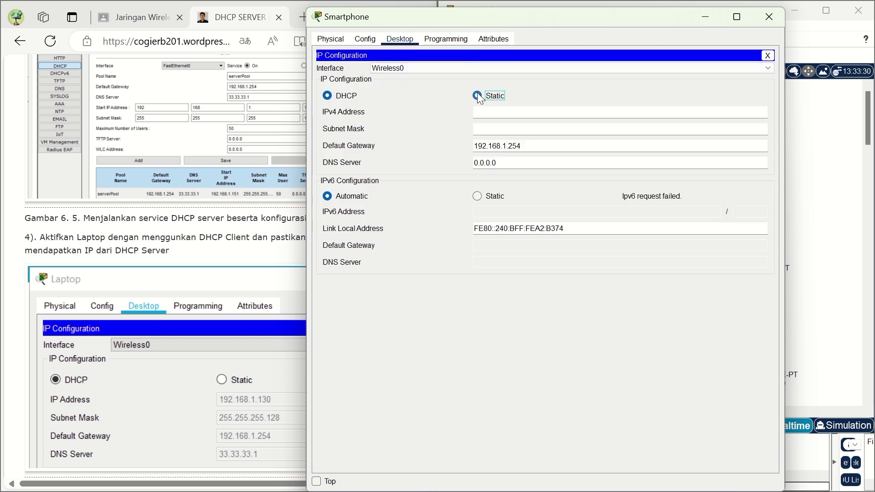
left_click(328, 96)
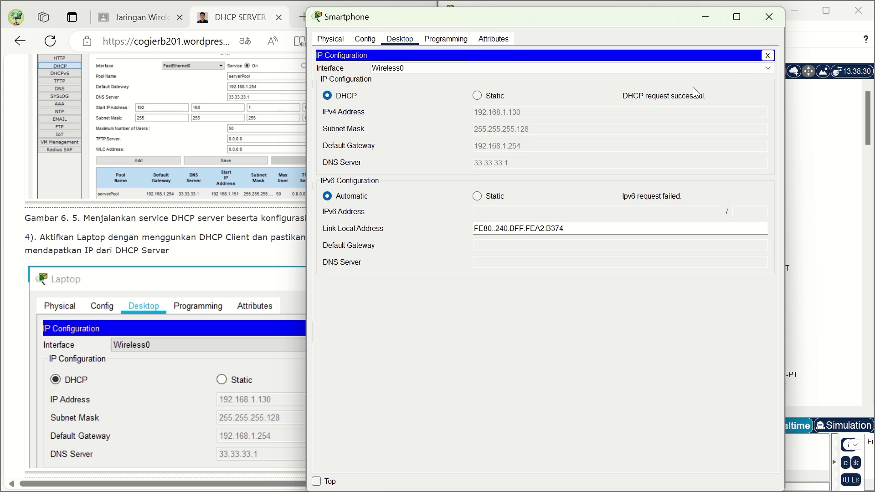
left_click(764, 9)
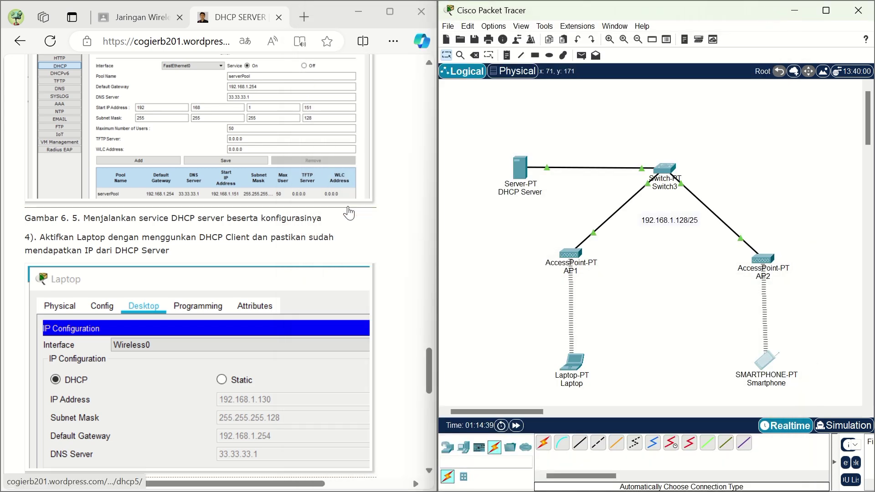
Review the tutorial's Smartphone DHCP client settings in step 5 and the closing TUGAS section.
scroll(348, 212, "down", 2)
scroll(348, 212, "down", 5)
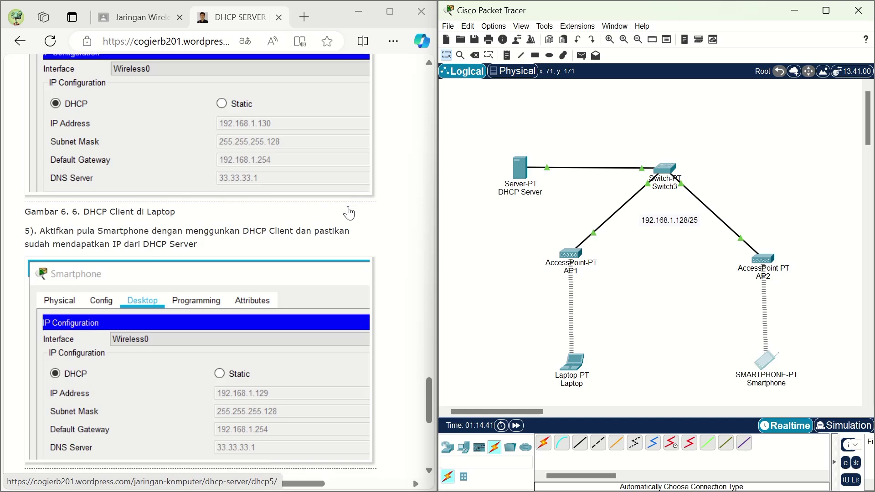
scroll(348, 211, "down", 1)
scroll(349, 211, "down", 1)
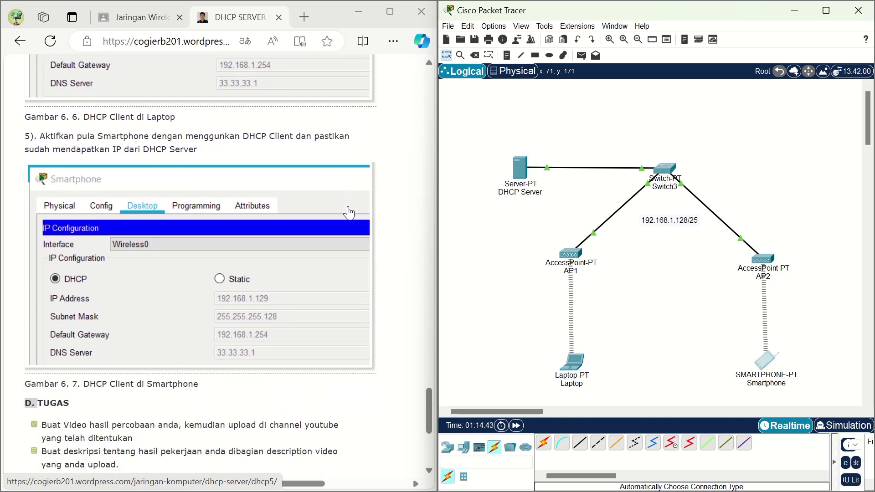
scroll(349, 212, "down", 2)
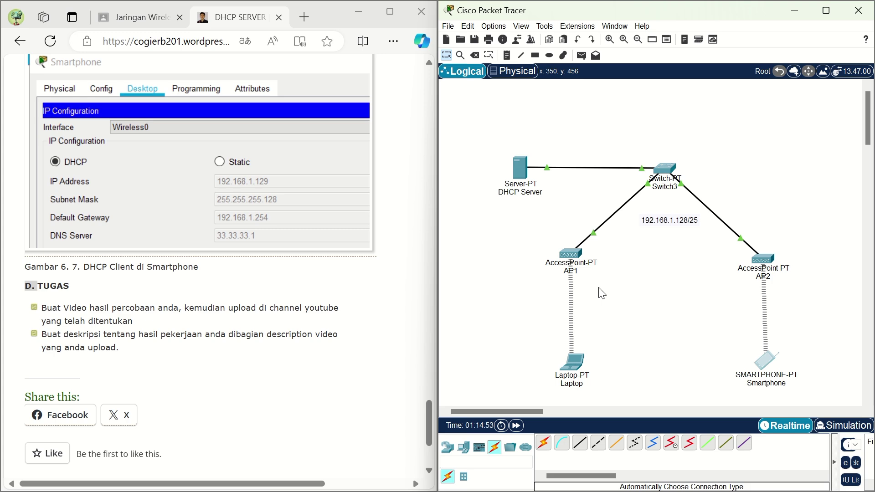
left_click(575, 367)
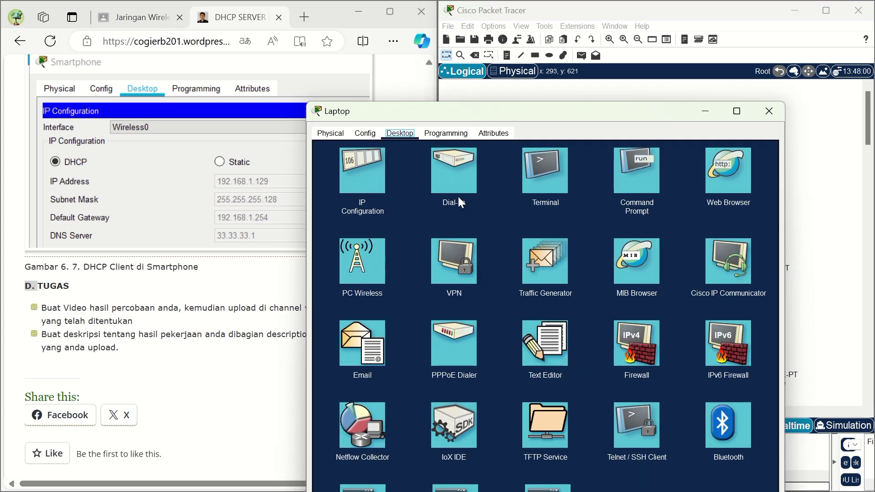
left_click(769, 117)
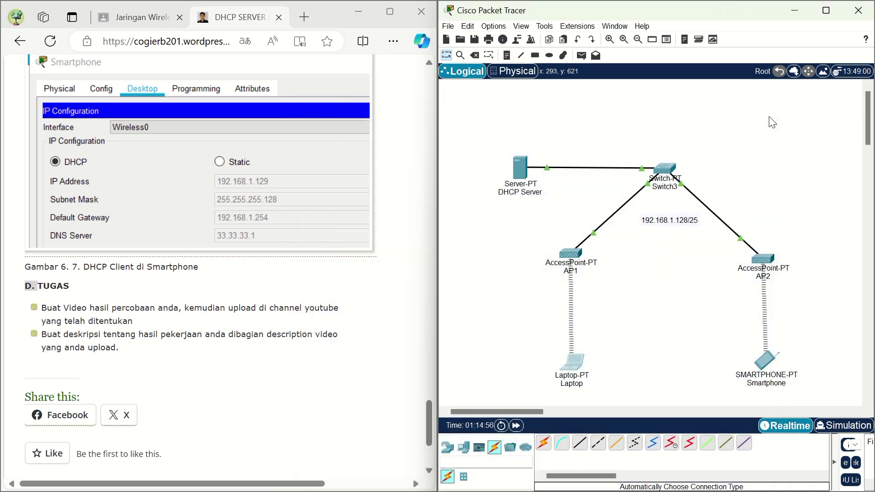